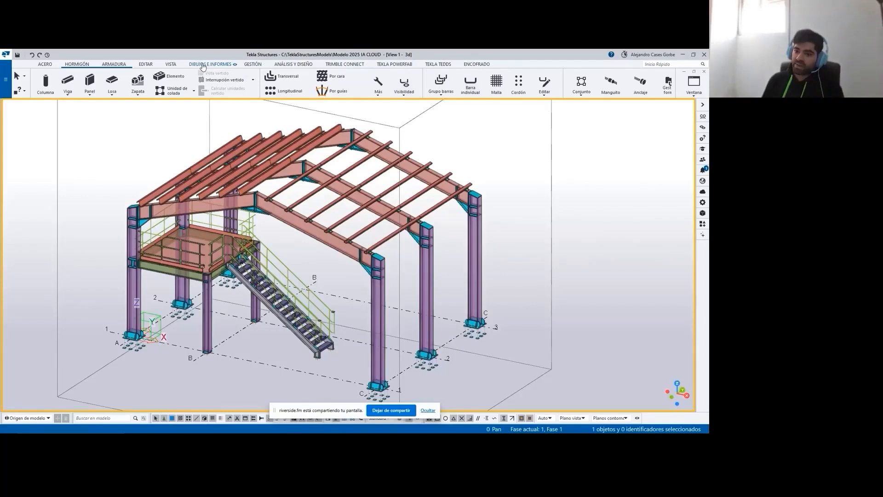
- Open the AI cloud fabrication drawings tool and move its creation review window over the model view
click(202, 65)
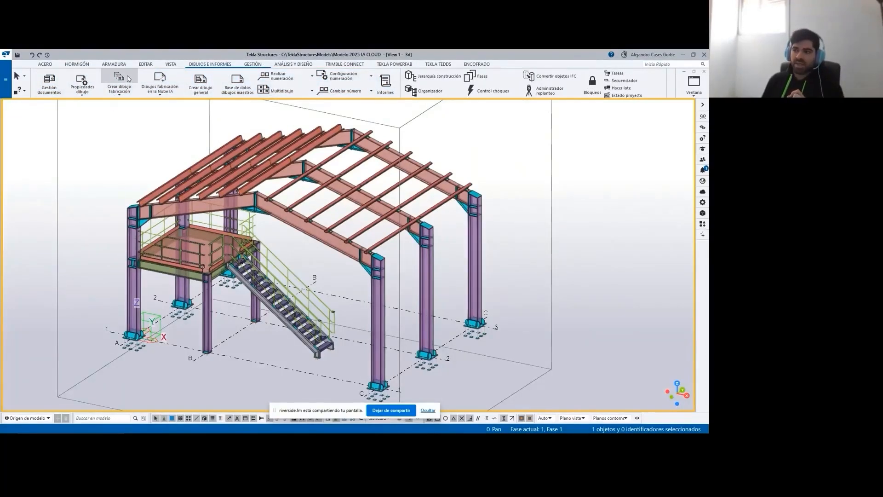
click(169, 78)
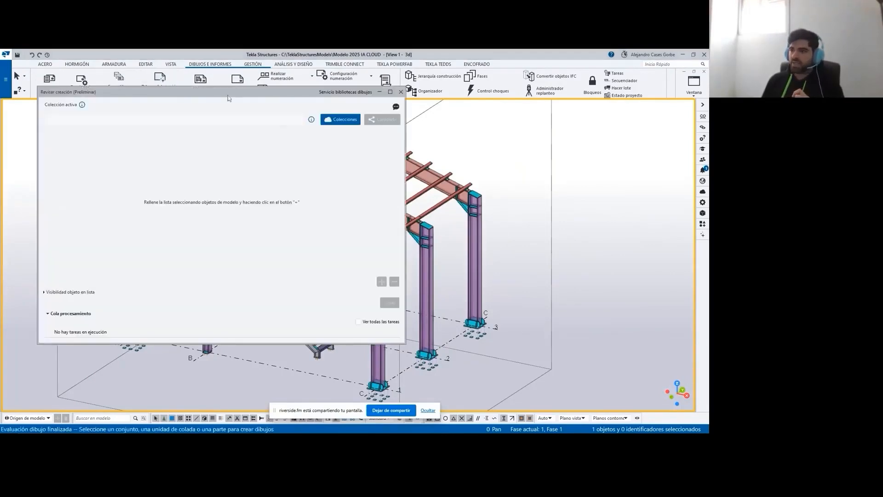
drag(236, 91, 273, 122)
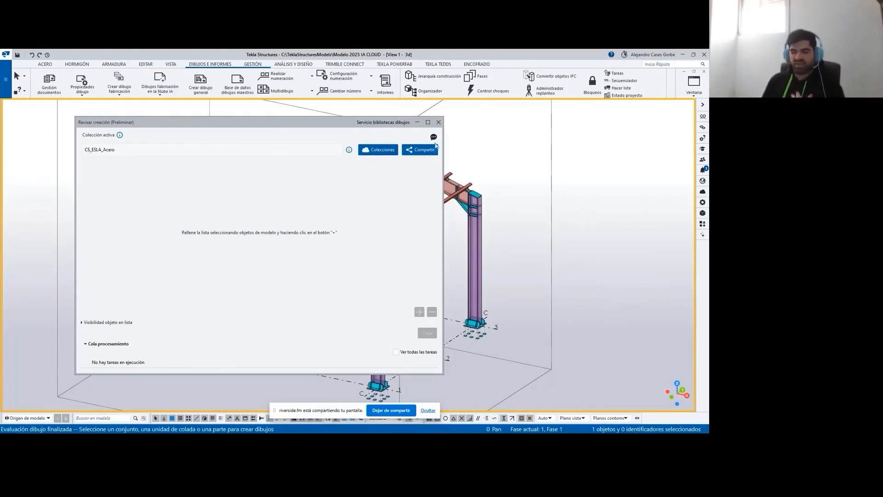
- Open the drawing collections manager and check which collections are available as the active collection
click(376, 150)
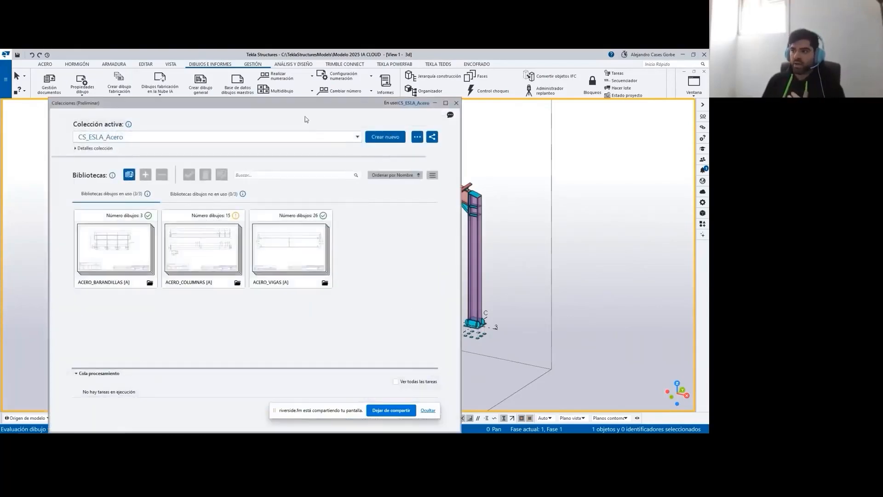
drag(300, 106, 420, 87)
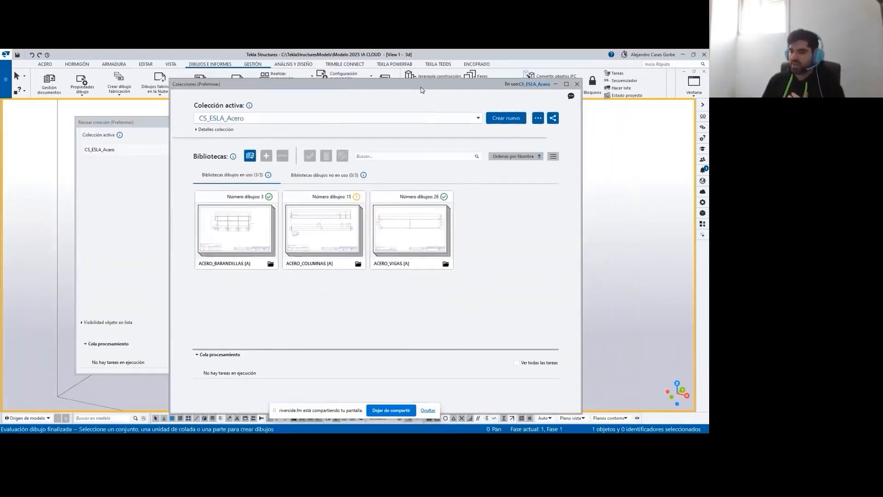
click(474, 117)
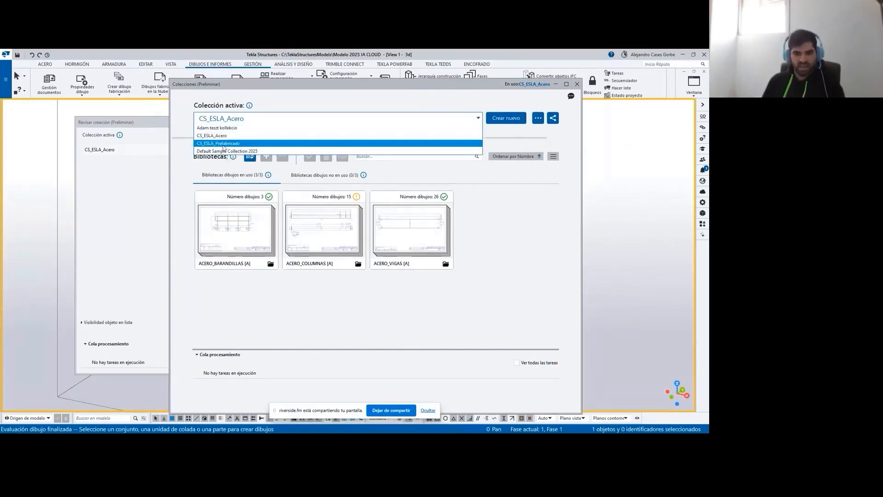
click(547, 187)
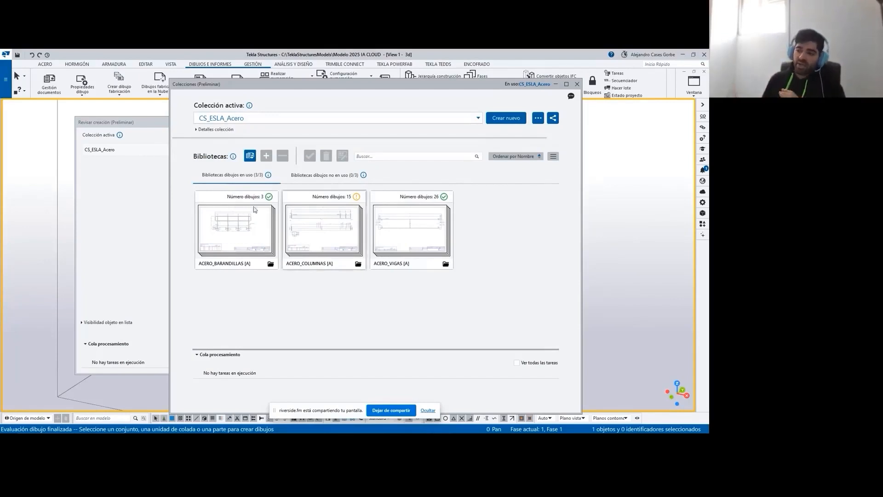
- Open the ACERO_BARANDILLAS library, expand its drawing list and examine the M.3 and M.4 railing drawings
mouse_move(225, 222)
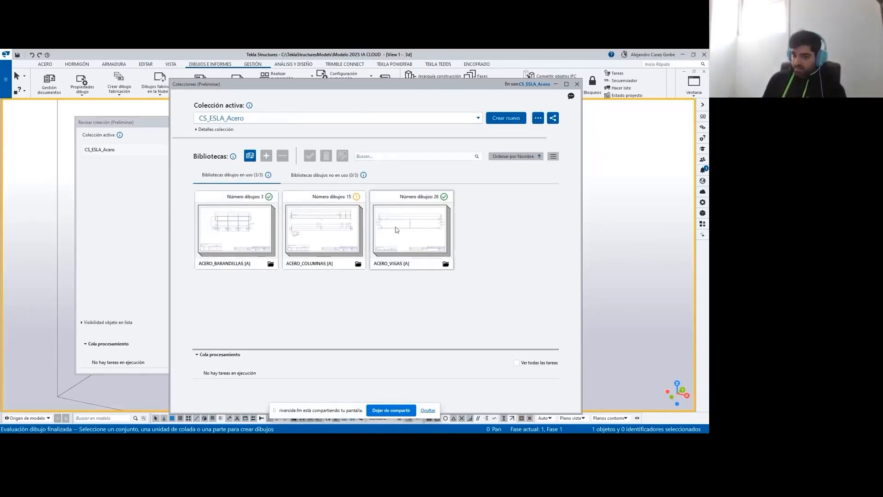
click(271, 266)
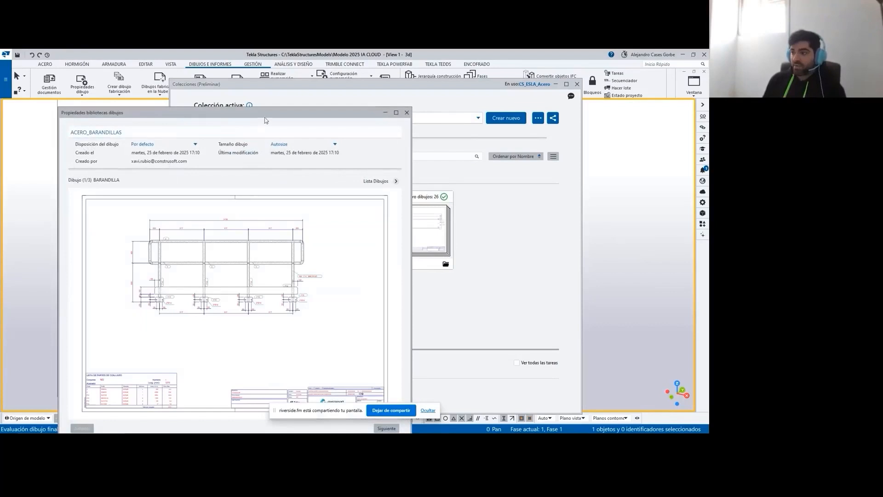
drag(274, 118, 264, 81)
click(385, 145)
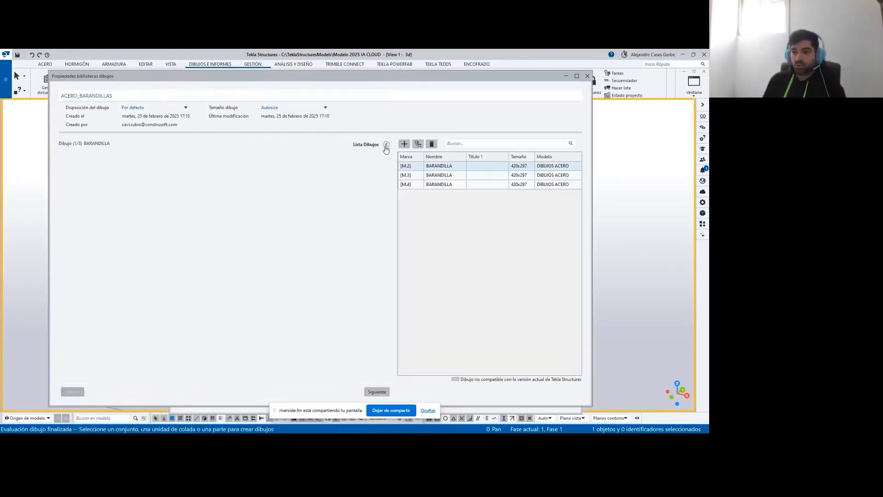
click(441, 177)
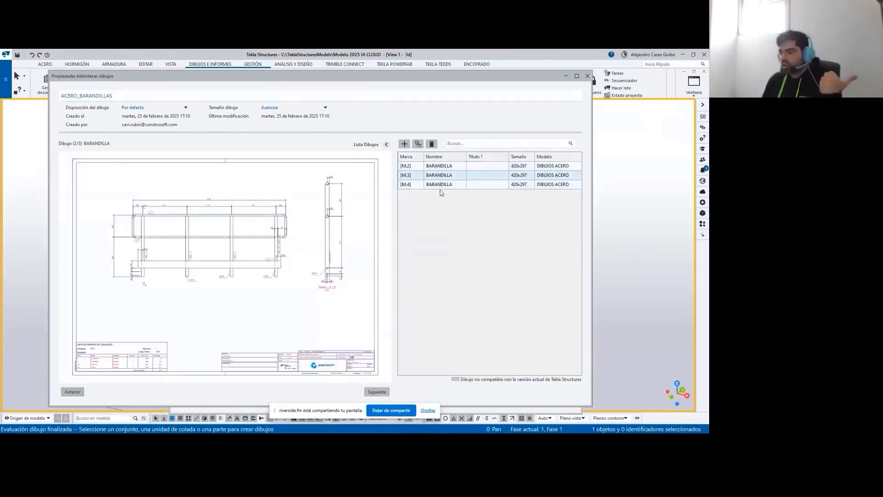
click(440, 185)
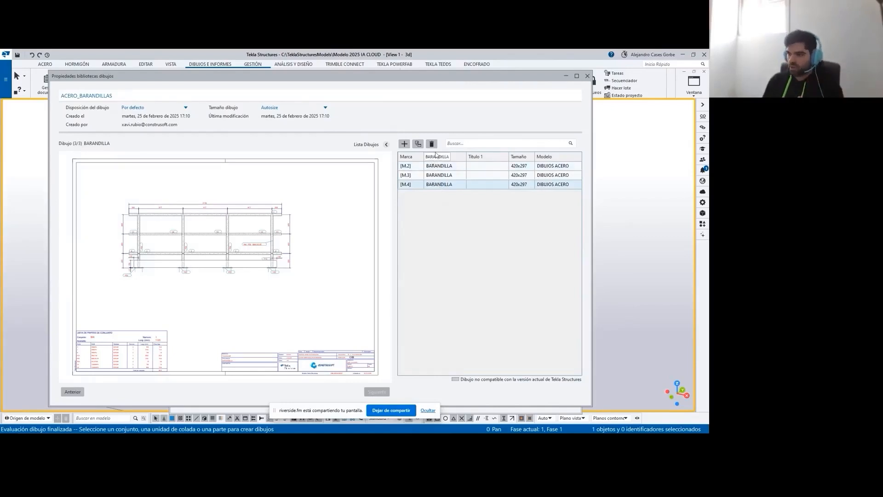
click(587, 76)
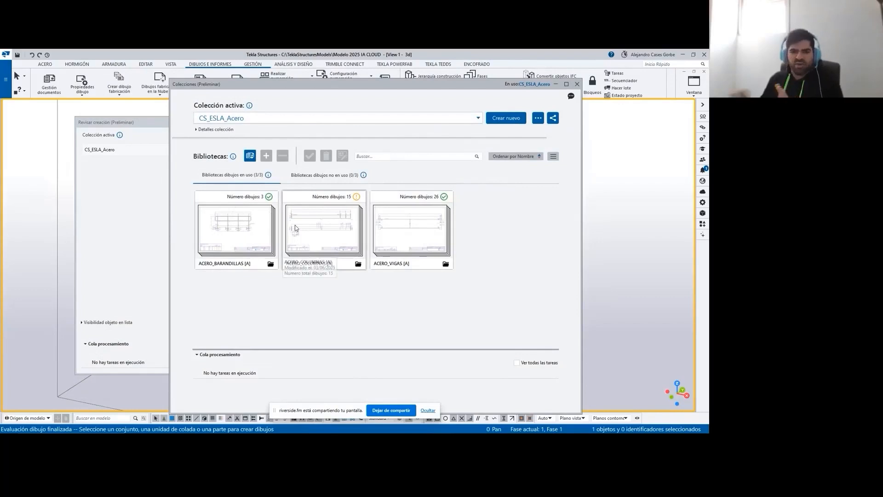
- Open the ACERO_COLUMNAS library with its drawing list and preview the C.4 and C.13 column drawings
double_click(315, 241)
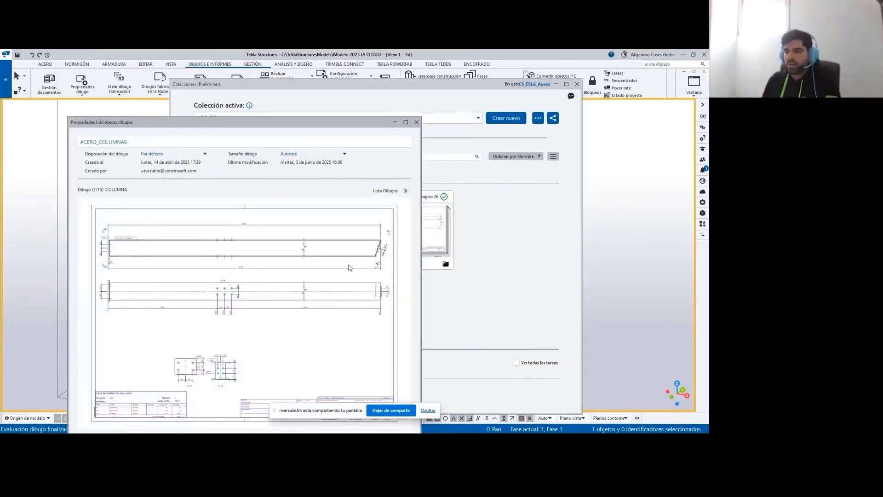
click(405, 190)
click(469, 231)
click(469, 241)
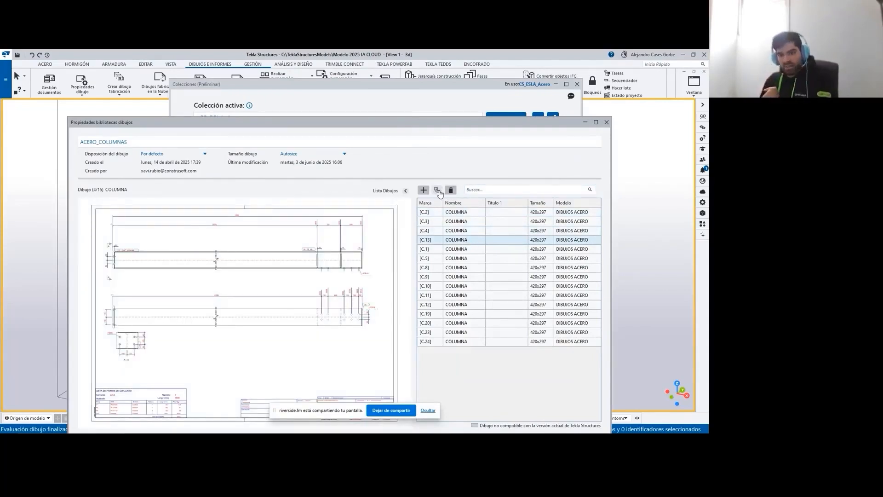
- Check the available target libraries for drawing C.13 and the option to create a new library from it
click(437, 190)
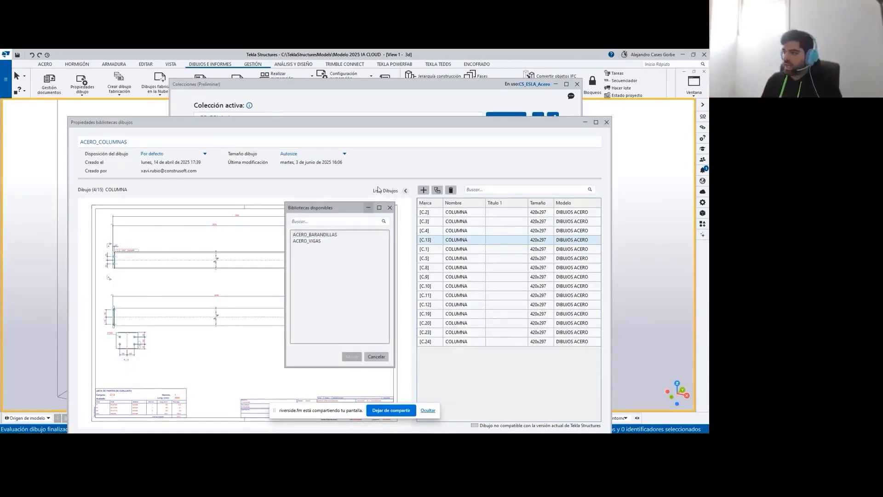
click(390, 207)
click(424, 193)
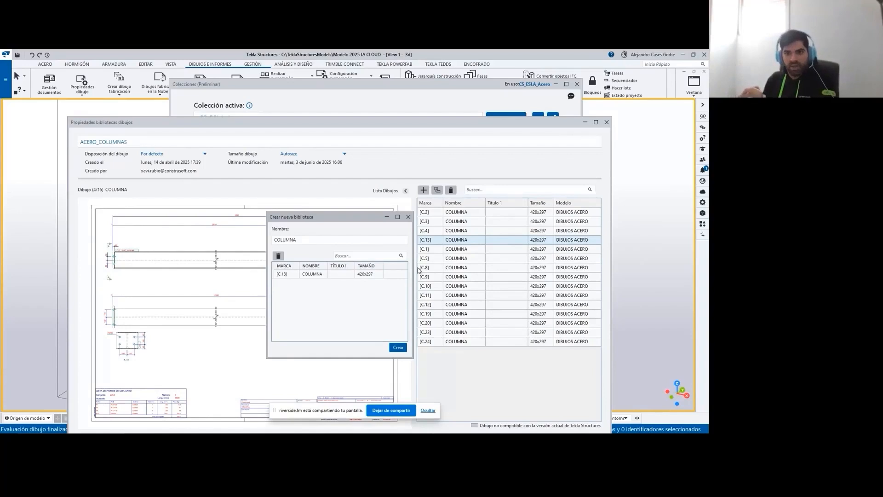
click(408, 217)
- Examine the drawing layout and drawing size options of the ACERO_COLUMNAS library
drag(306, 120, 306, 79)
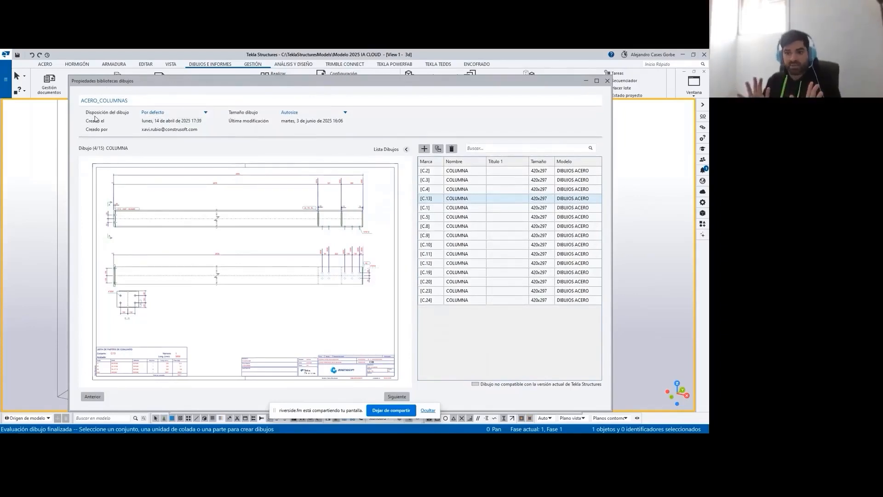
click(203, 113)
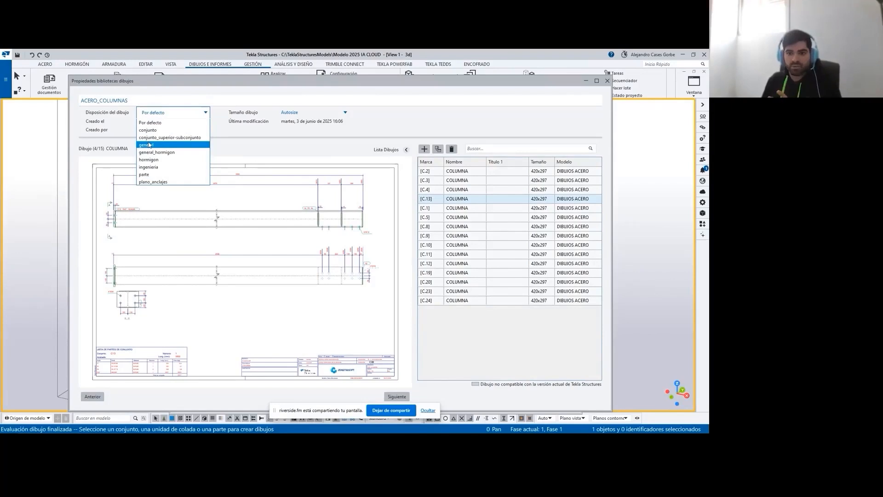
click(409, 119)
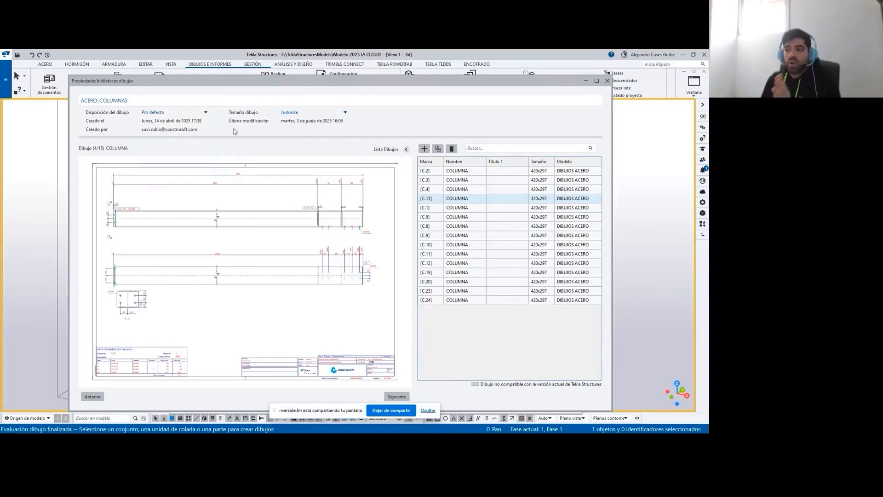
click(295, 114)
click(431, 118)
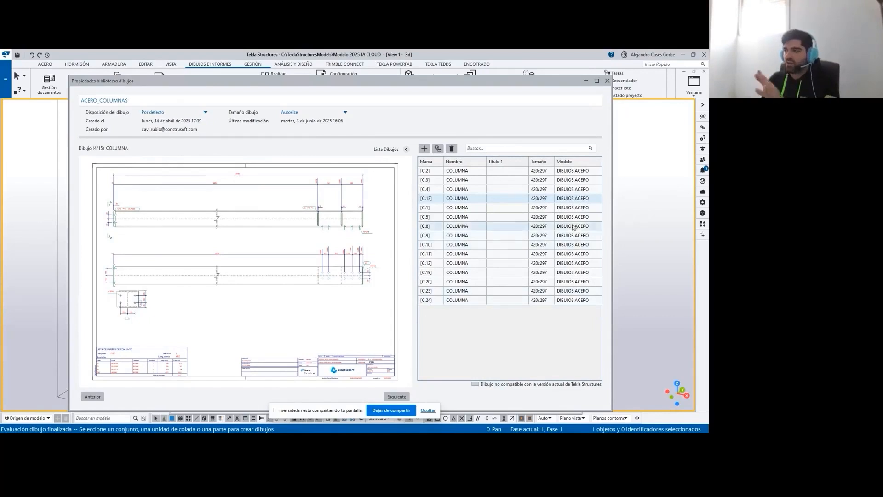
- Preview the C.20 column drawing, and close the library, collections and creation review windows
click(484, 282)
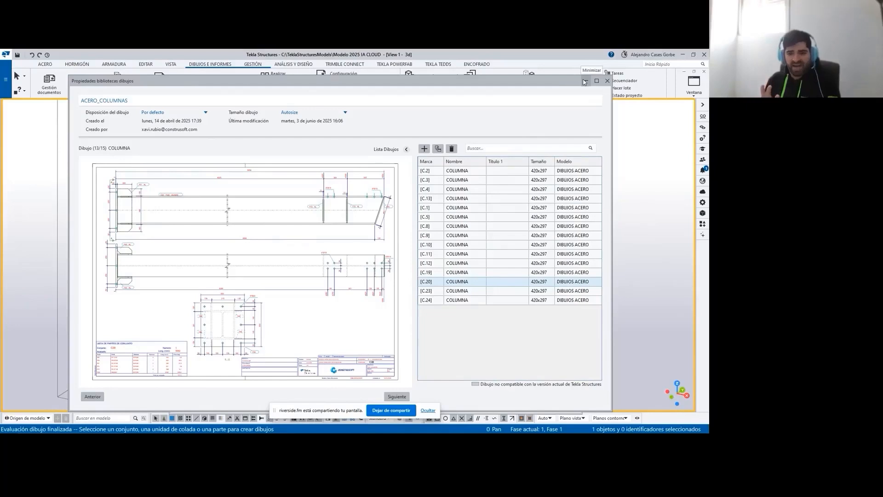
click(607, 81)
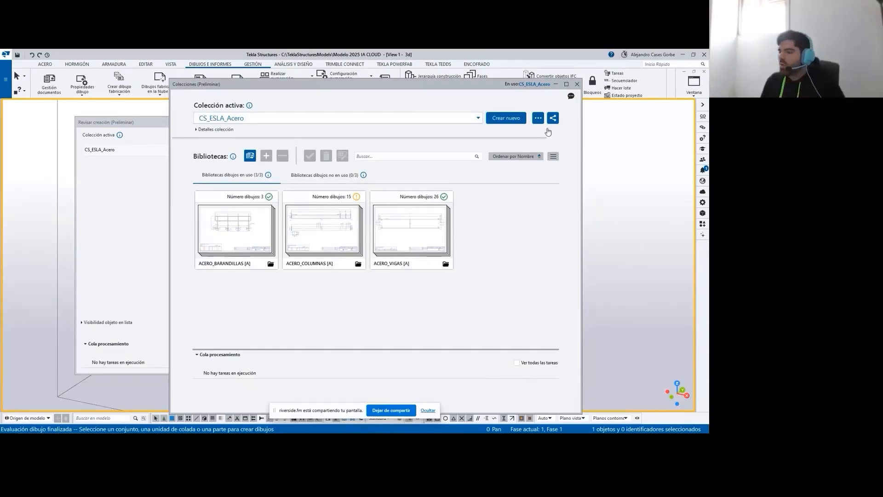
click(576, 84)
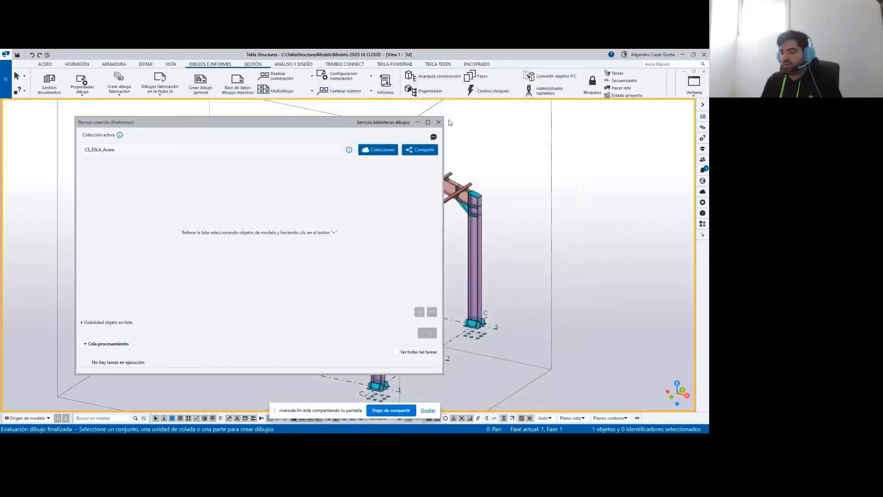
click(438, 122)
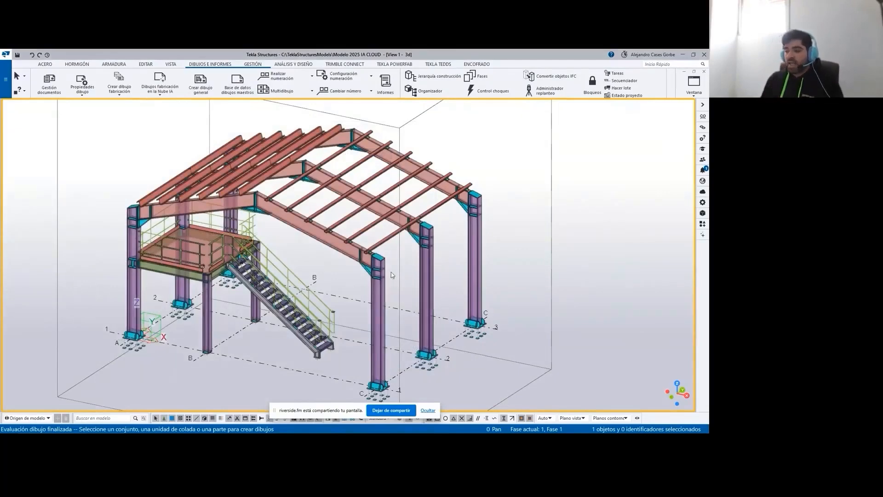
- Activate assembly selection and select the three tall column assemblies along grid line A
scroll(254, 275, down, 3)
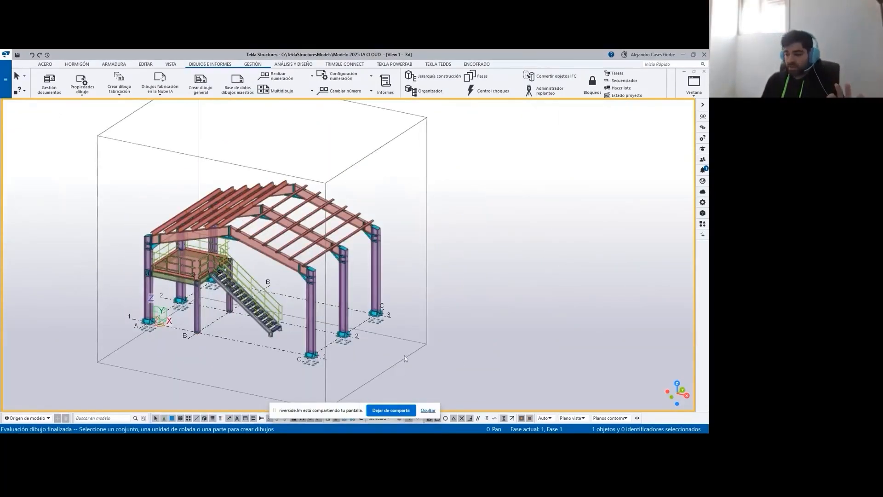
drag(275, 410, 539, 62)
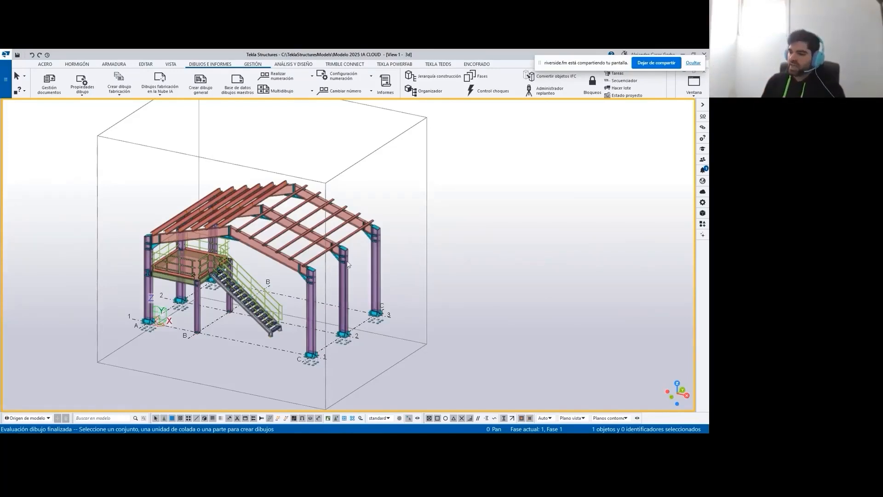
scroll(156, 275, up, 2)
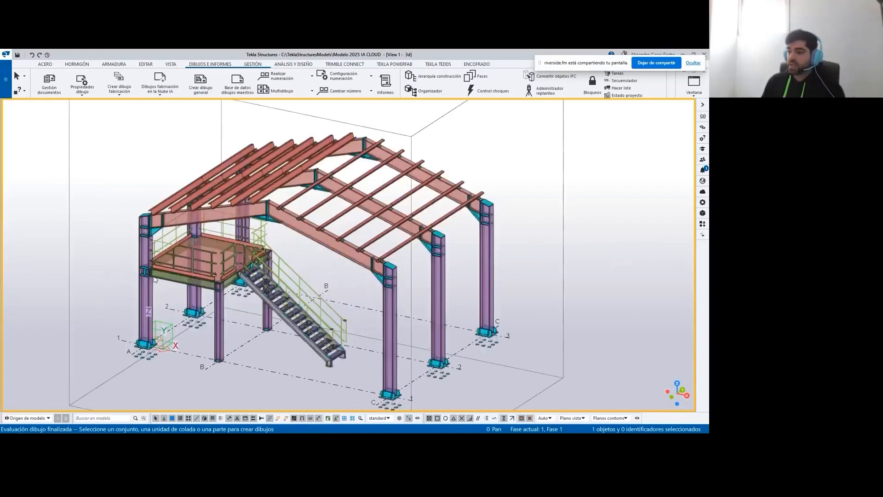
click(344, 419)
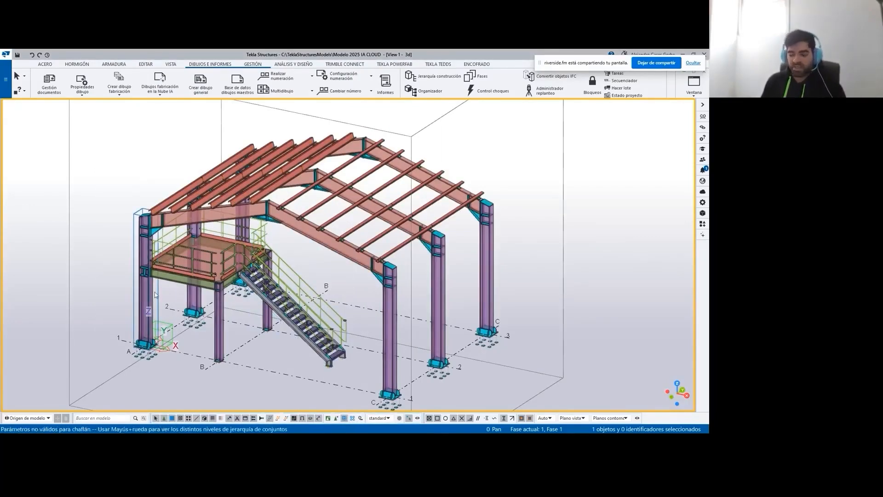
click(154, 295)
ctrl+click(194, 303)
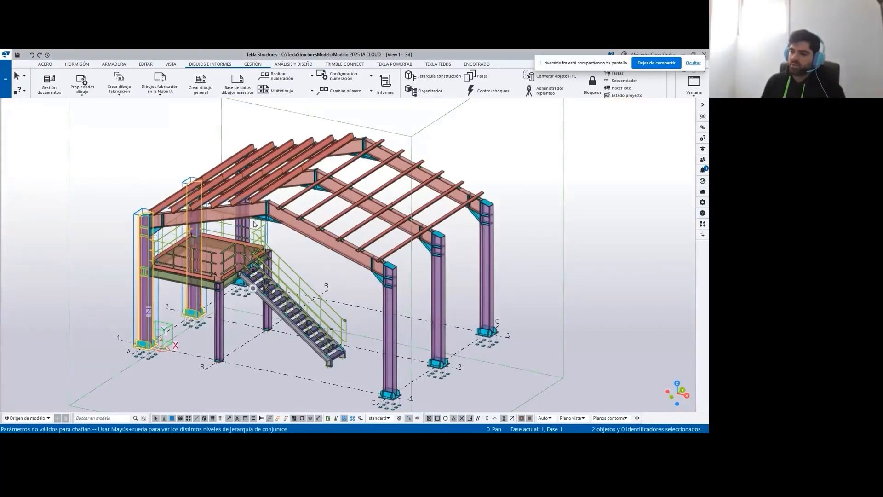
scroll(253, 224, up, 3)
ctrl+click(233, 230)
scroll(265, 230, down, 4)
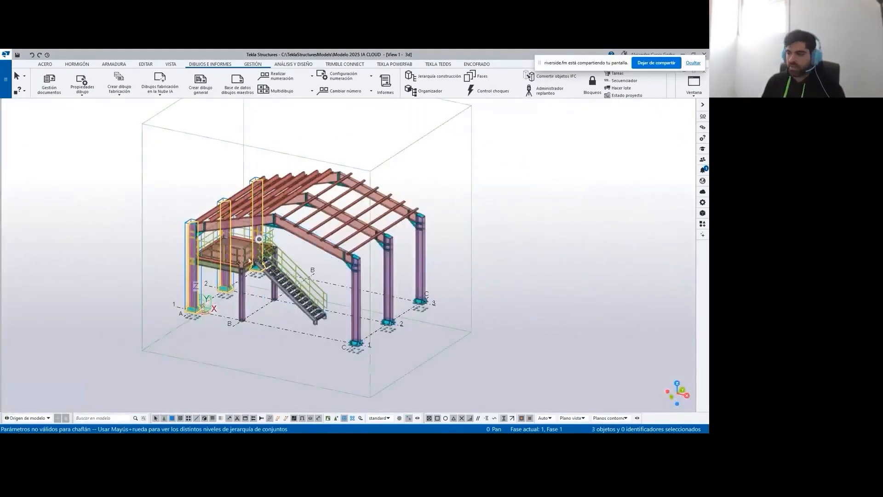
- Add the platform's front railing and the rafters on the grid A side of frames 1 and 2 to the selection
scroll(249, 260, up, 5)
ctrl+click(213, 244)
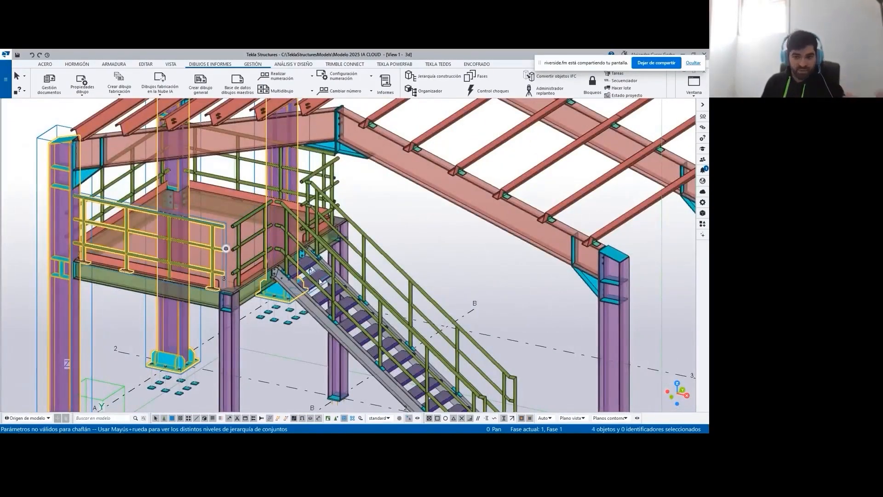
scroll(320, 282, down, 5)
scroll(320, 176, up, 4)
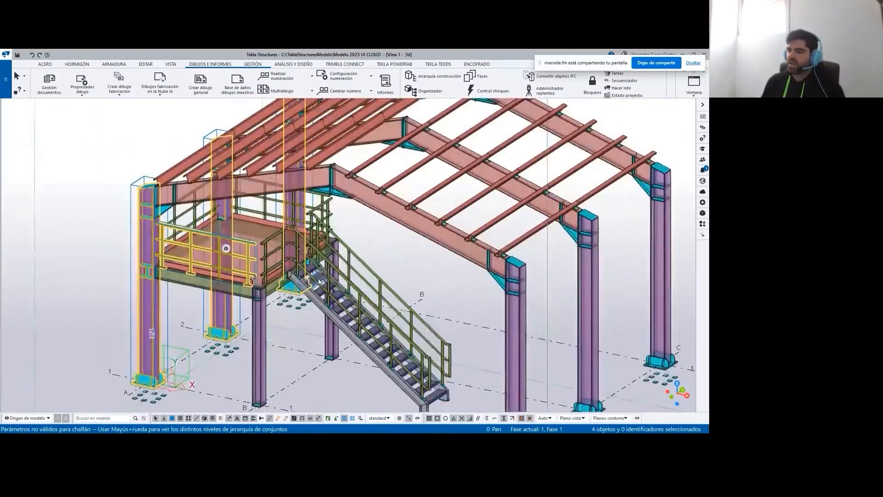
ctrl+click(320, 173)
scroll(320, 174, down, 4)
scroll(331, 216, up, 5)
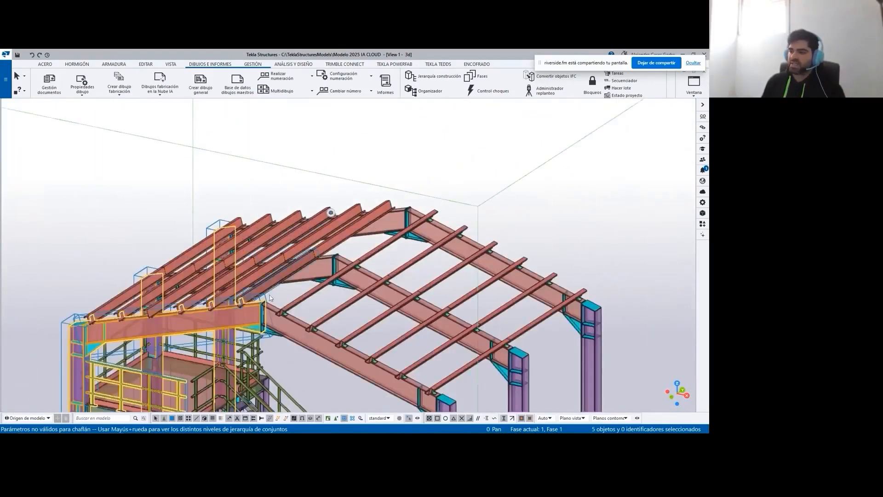
ctrl+click(334, 273)
scroll(331, 261, down, 5)
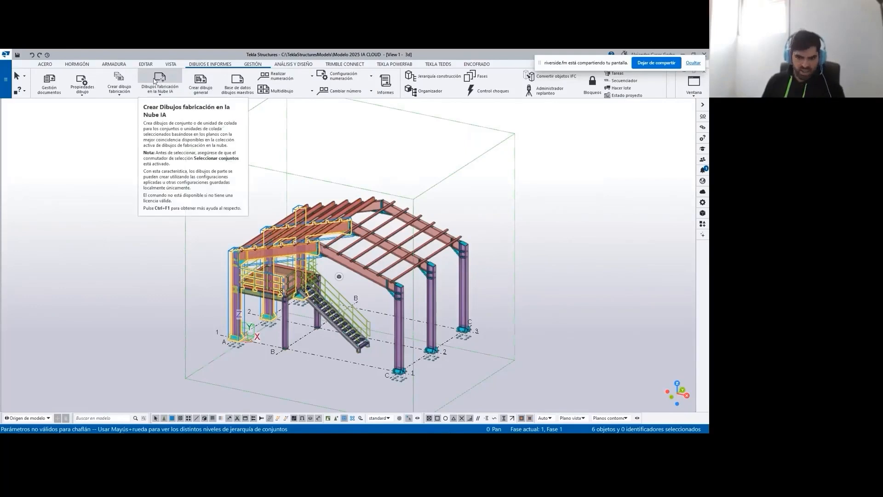
- Open the cloud AI fabrication drawing review for the selected assemblies and reposition the review window over the model
right_click(122, 222)
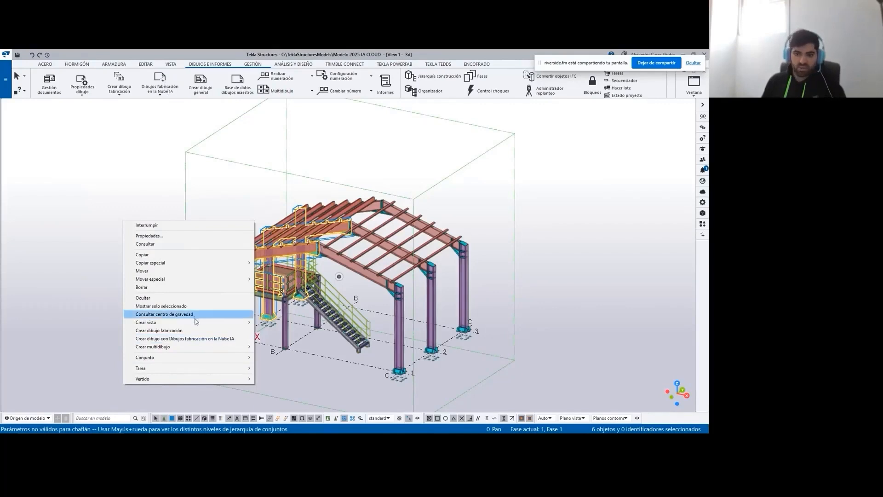
click(225, 338)
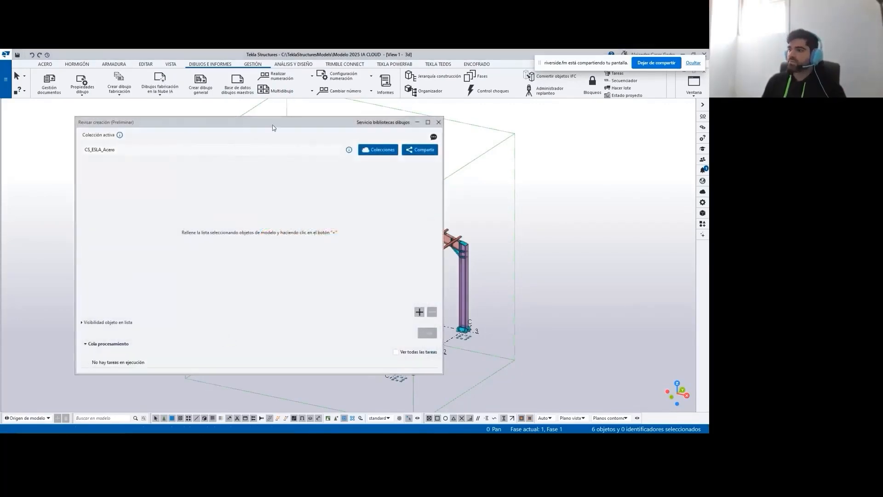
drag(272, 124, 516, 114)
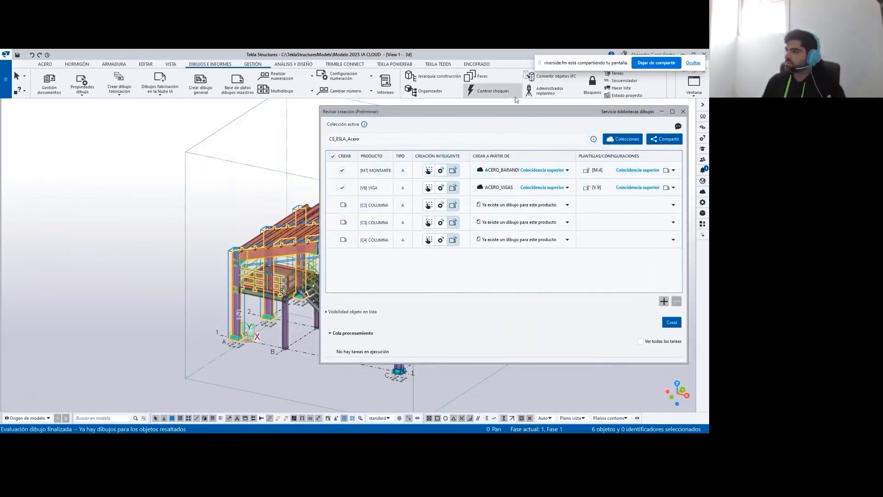
drag(522, 112, 296, 101)
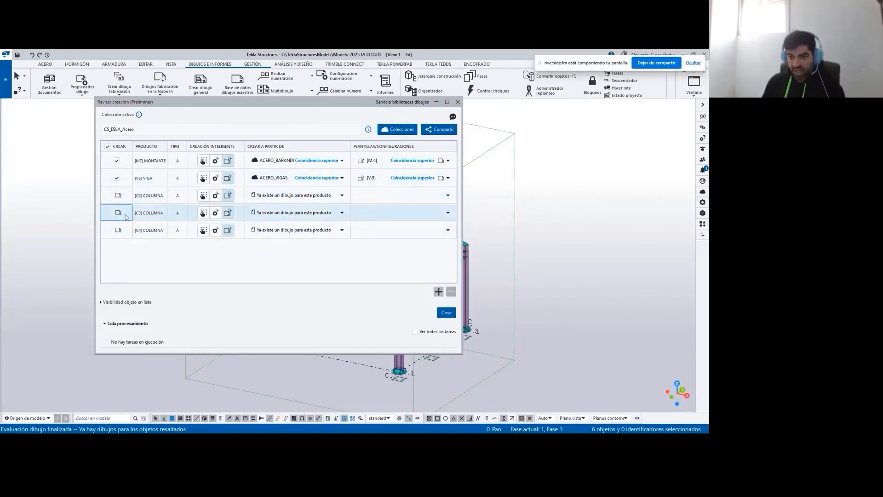
- Try manual configuration and saved-settings matching for the M7 MONTANTE product, and return it to cloud drawing template matching
click(202, 162)
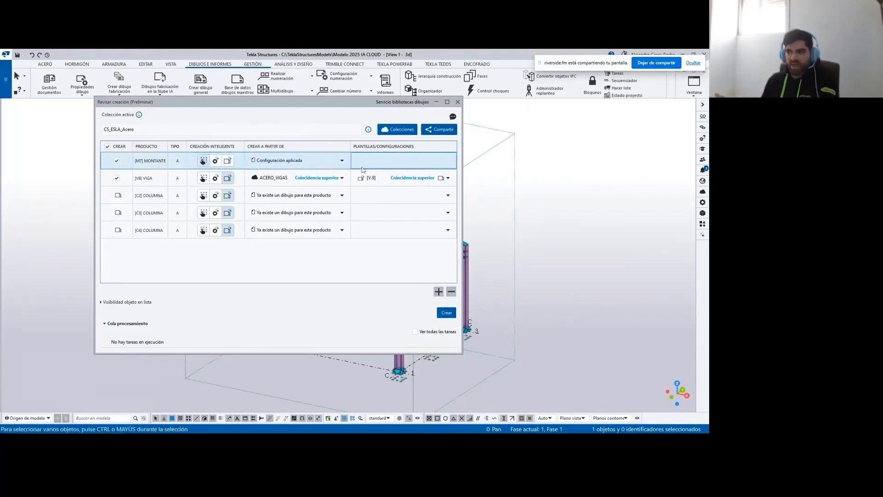
click(342, 161)
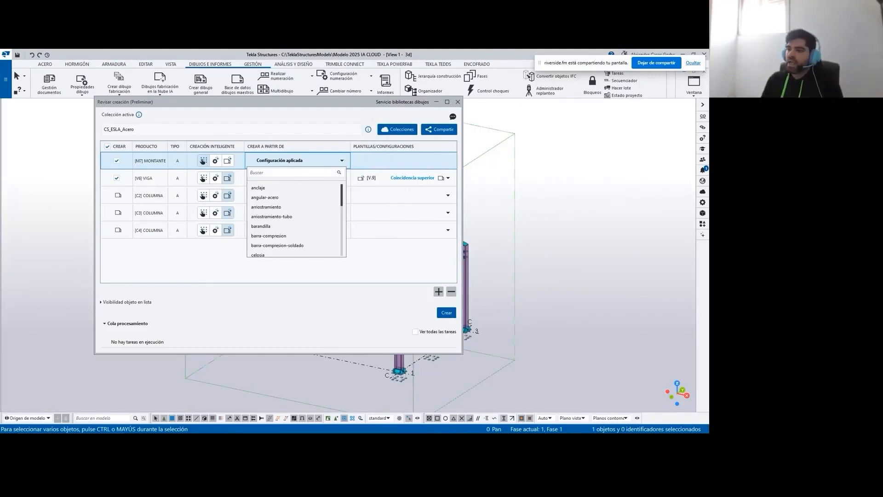
click(216, 161)
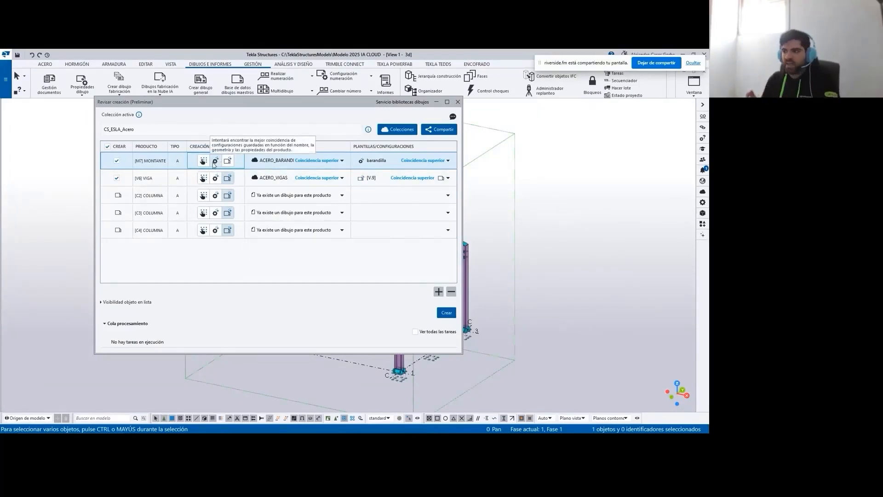
click(226, 162)
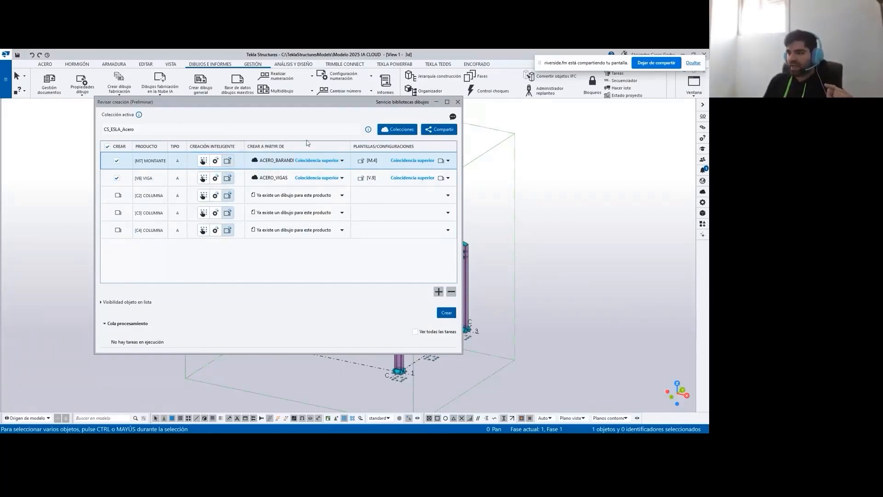
- Examine the matched library and template of the MONTANTE and VIGA products, moving the review window clear of the railing in the model
click(144, 164)
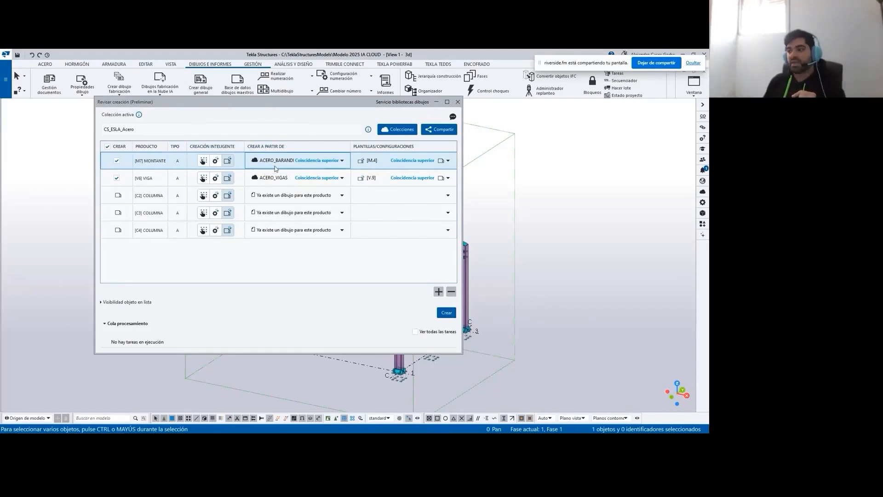
click(270, 163)
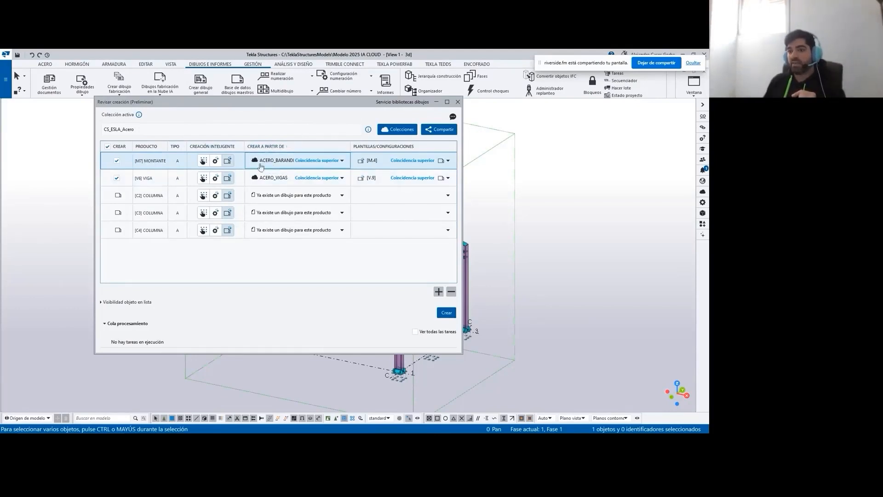
drag(294, 103, 493, 106)
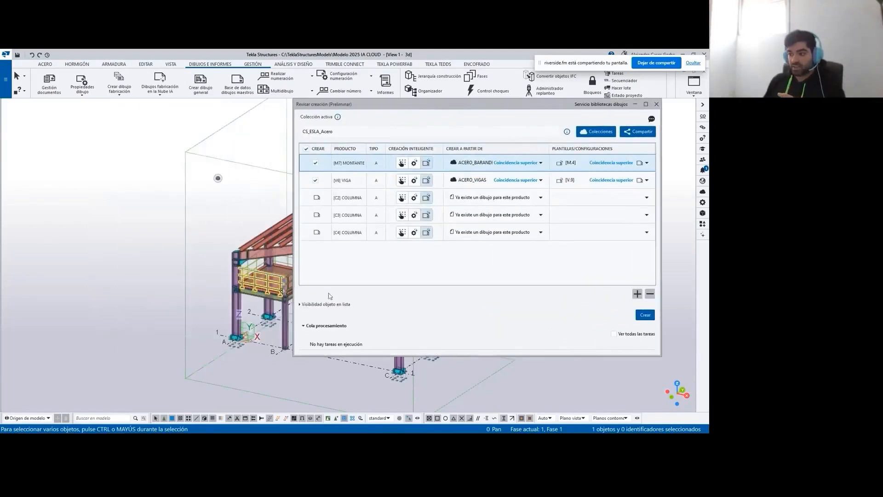
click(485, 186)
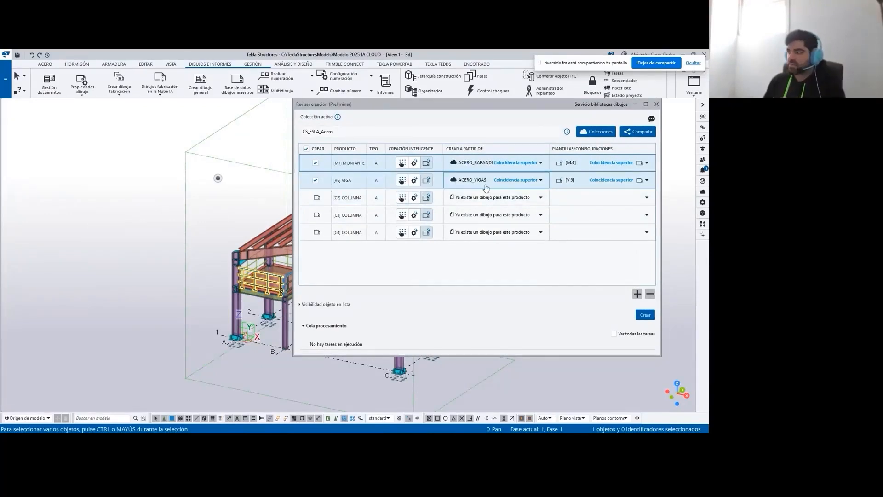
click(573, 162)
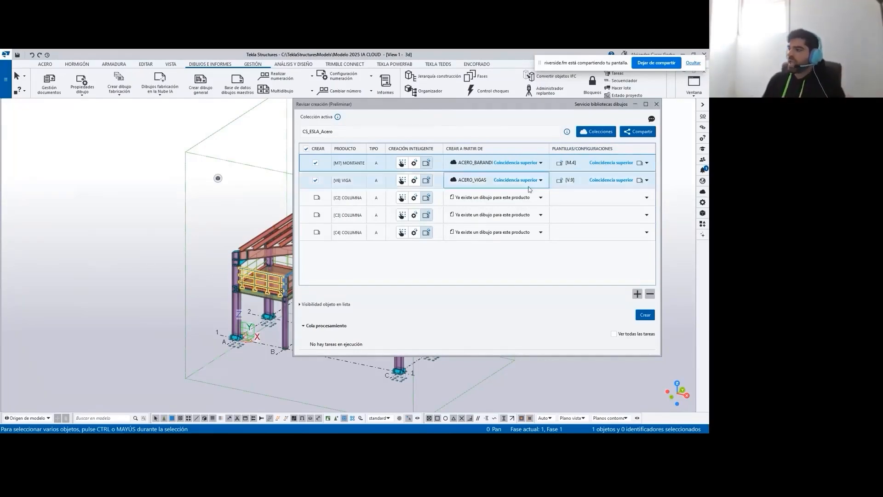
click(405, 198)
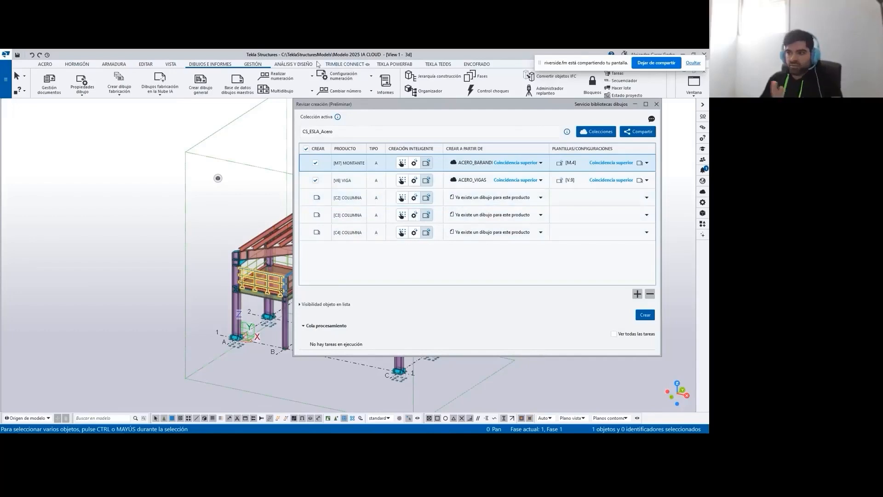
- Delete all existing drawings in the document manager, minimize it and close the creation review window
click(54, 85)
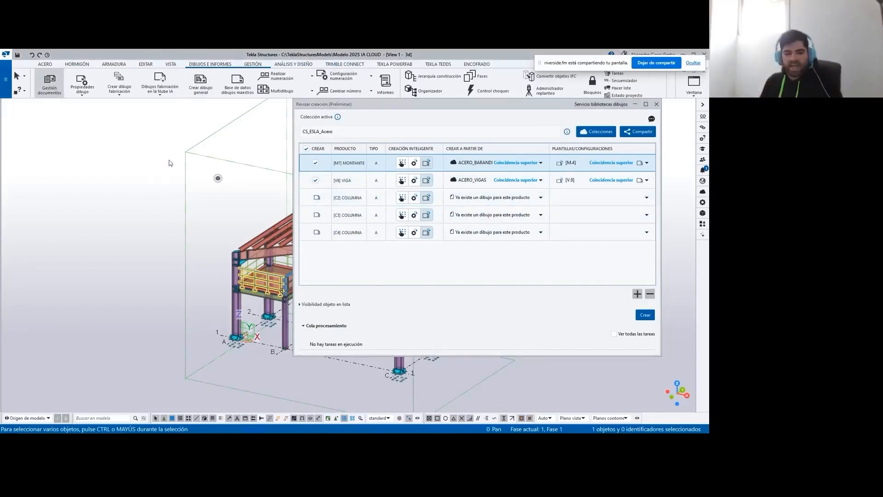
key(ctrl+a)
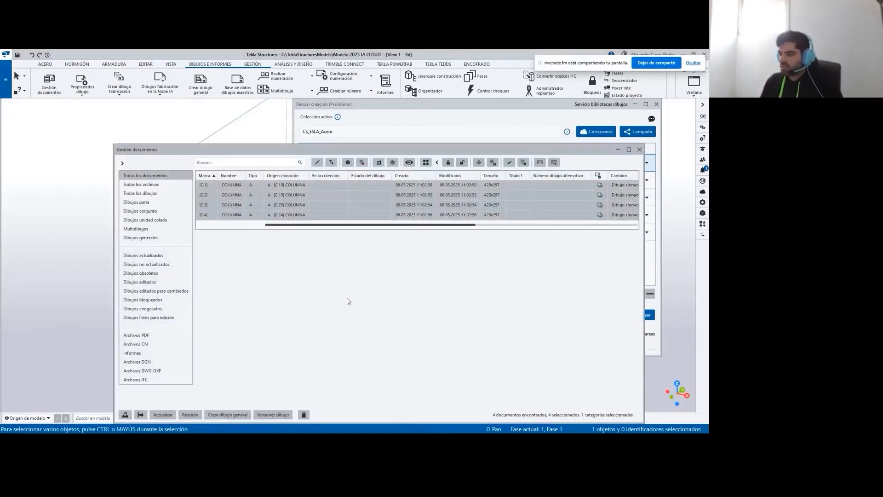
click(304, 414)
click(343, 260)
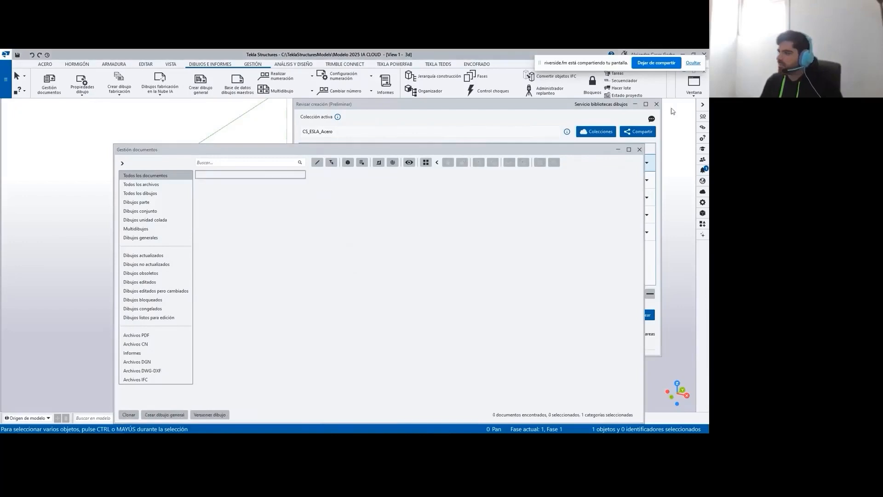
click(617, 150)
click(656, 104)
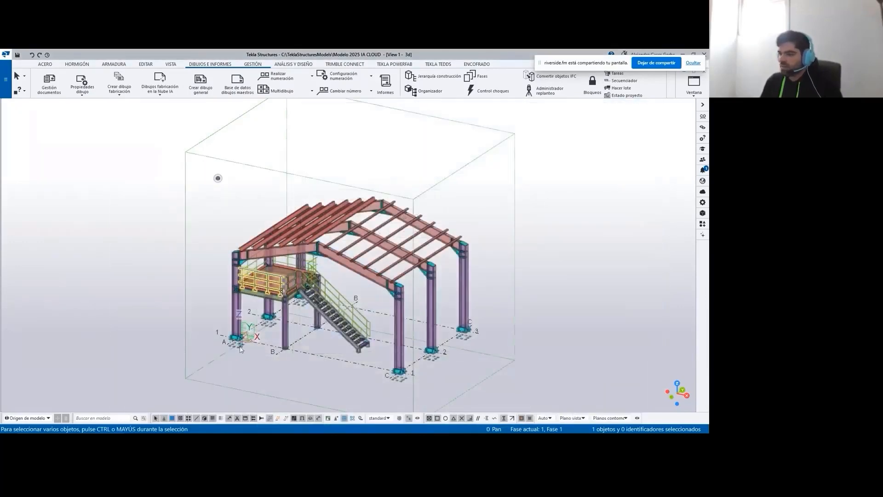
- Reselect the platform's front railing and add the grid A columns of frames 1 and 2 and the front frame's left rafter
scroll(239, 346, up, 5)
click(273, 386)
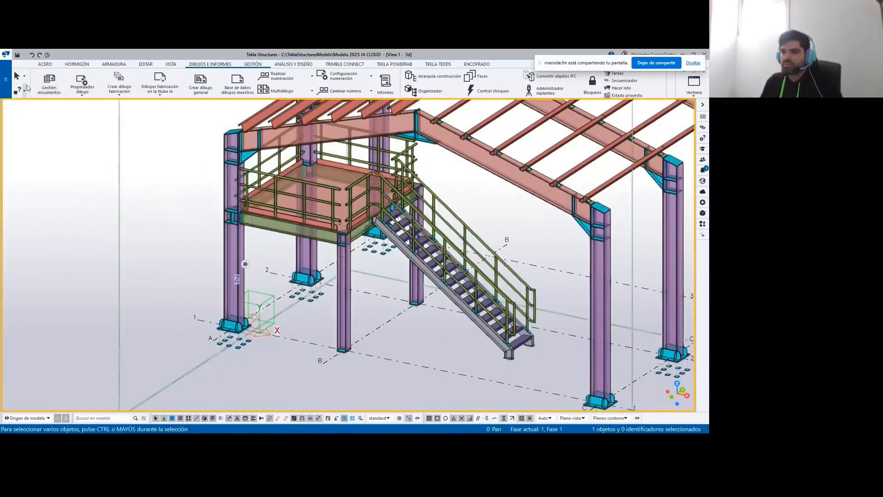
click(25, 77)
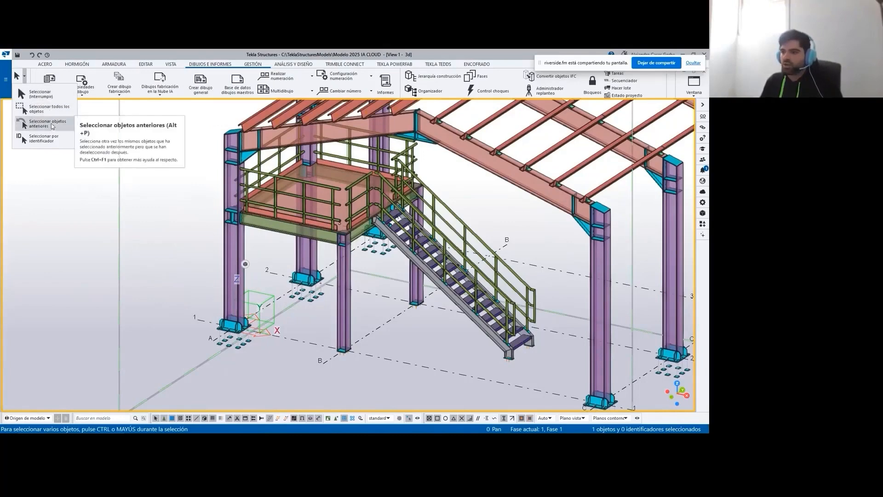
click(41, 124)
scroll(210, 271, down, 2)
scroll(209, 271, up, 2)
ctrl+click(234, 257)
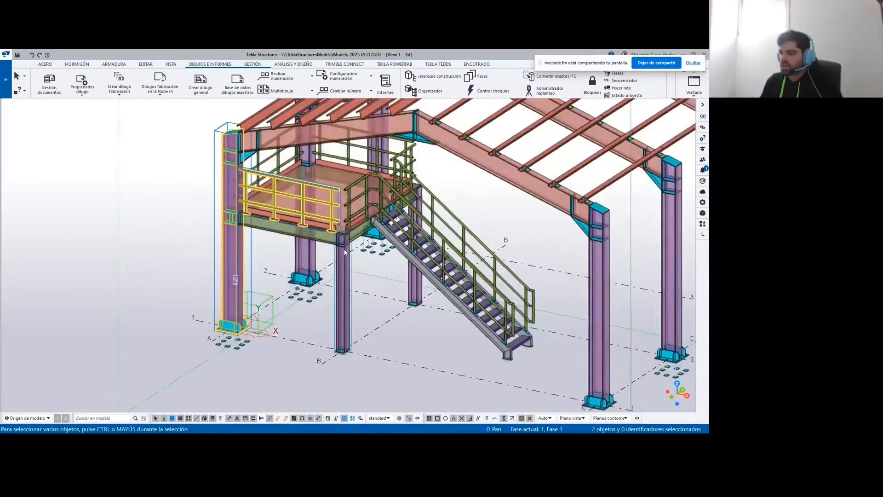
ctrl+click(315, 255)
ctrl+click(364, 138)
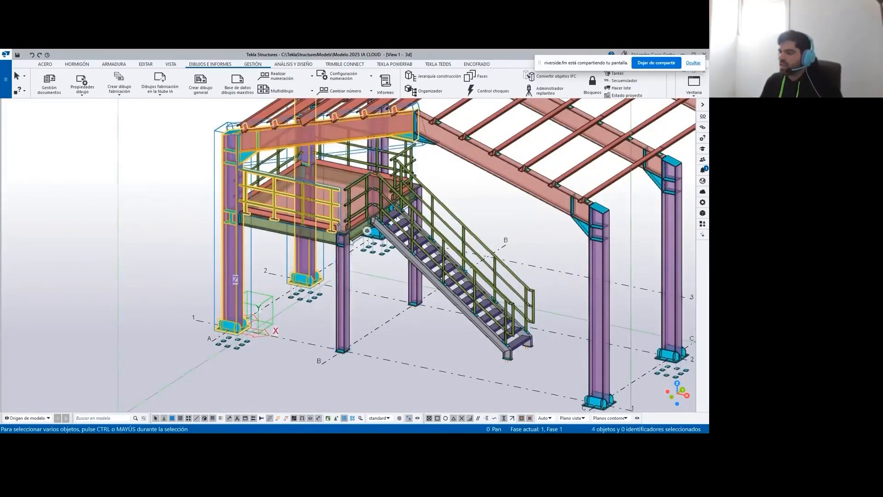
- Add the short platform column at grid B and the grid A side rafter of frame 2 to the selection
scroll(344, 287, up, 2)
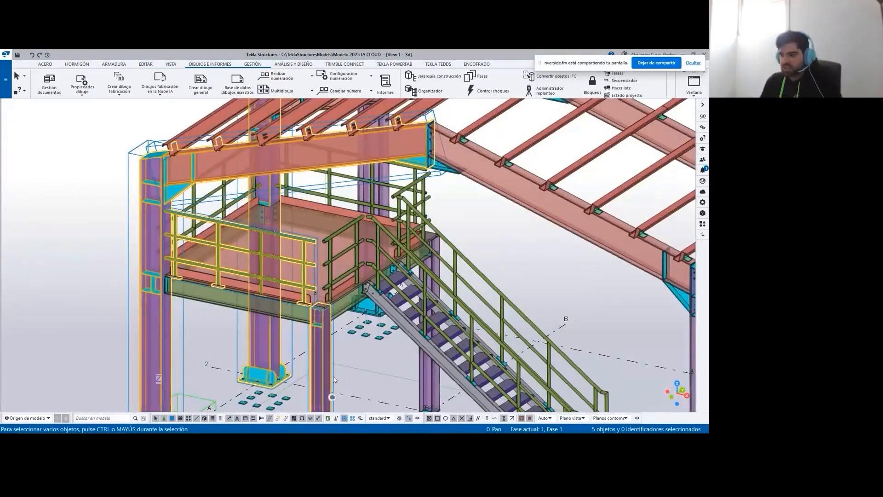
ctrl+click(316, 381)
scroll(394, 201, down, 2)
scroll(409, 156, up, 2)
ctrl+click(478, 159)
scroll(327, 197, down, 3)
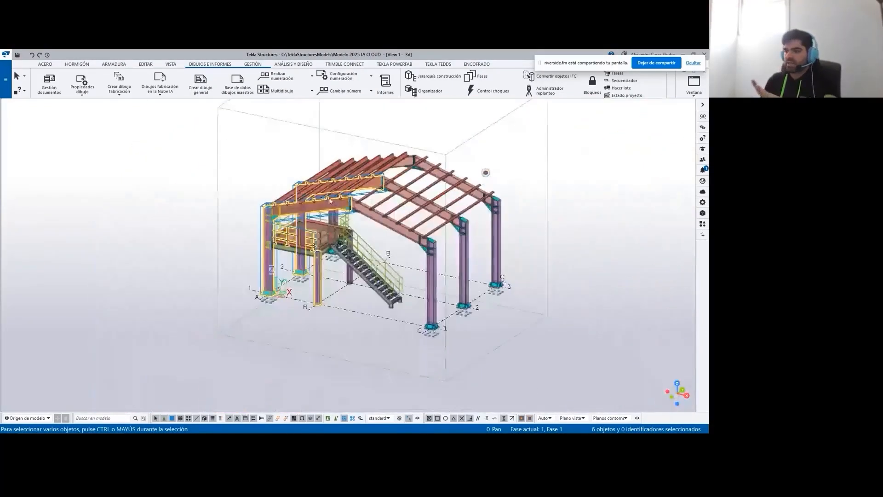
scroll(327, 220, up, 1)
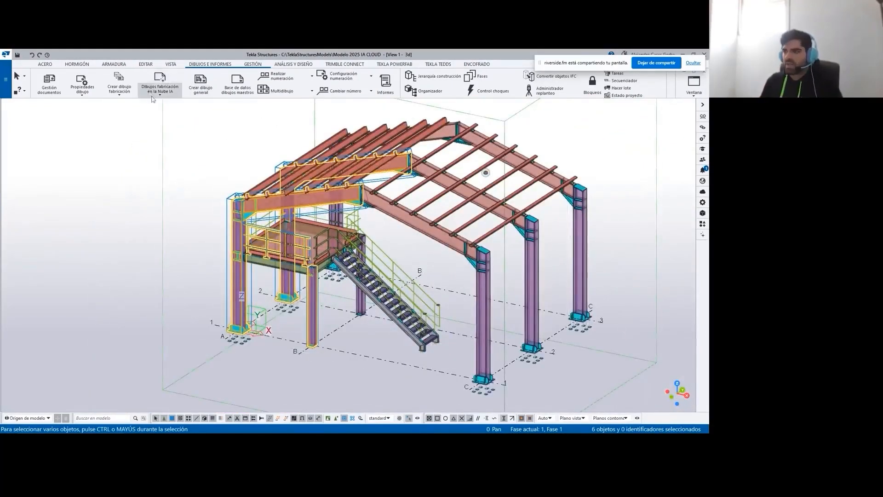
- Open cloud AI fabrication drawing creation for the selected assemblies and check the template matched to each product
click(162, 78)
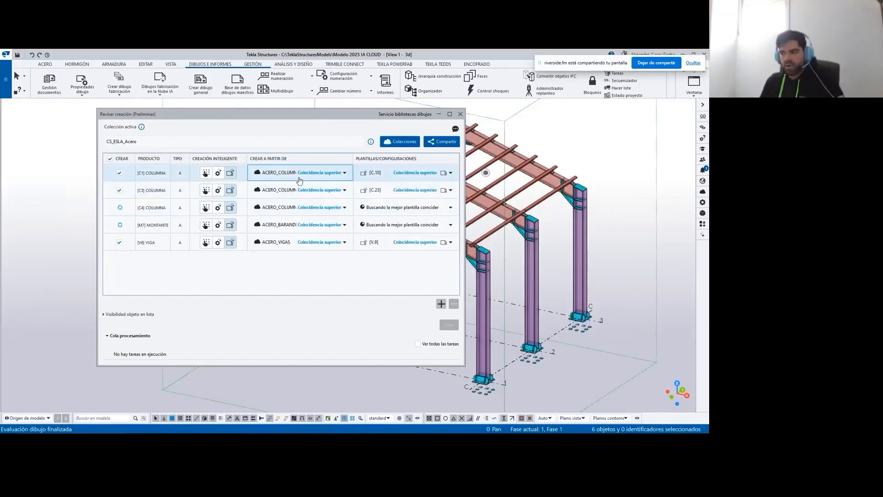
click(297, 208)
click(378, 177)
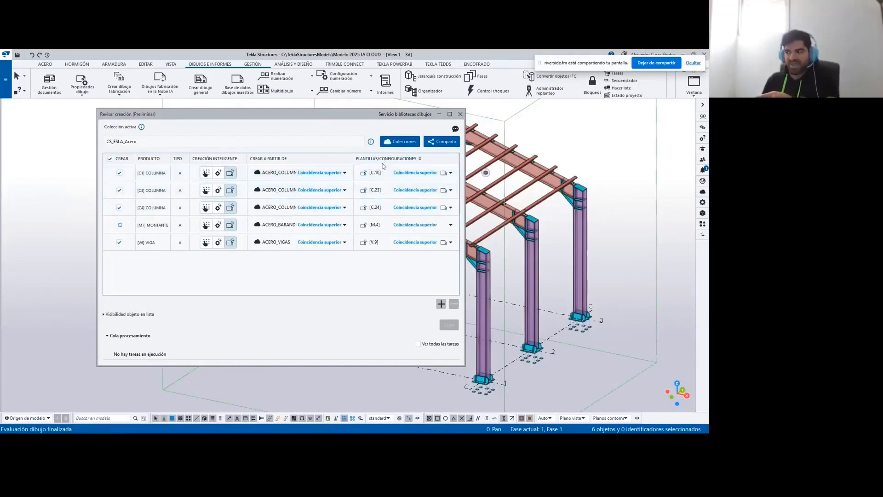
click(379, 225)
click(381, 242)
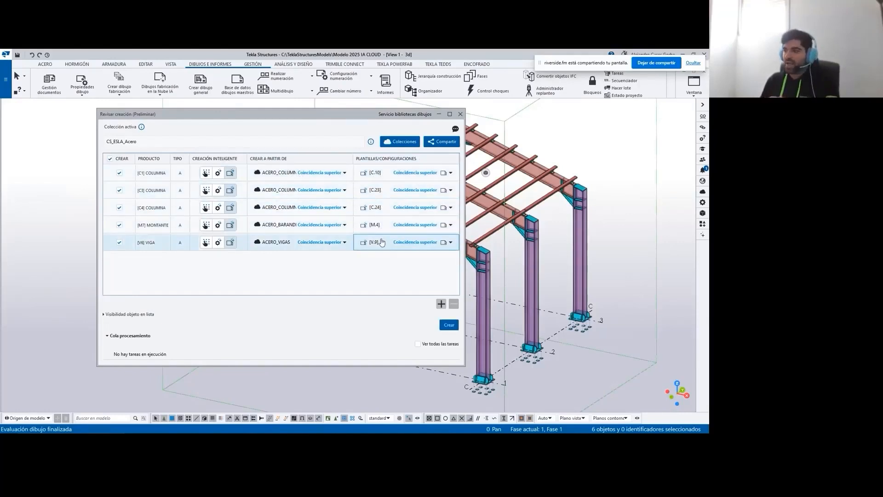
- View the alternative templates available for the C1 column and preview its matched C.10 template drawing
click(450, 172)
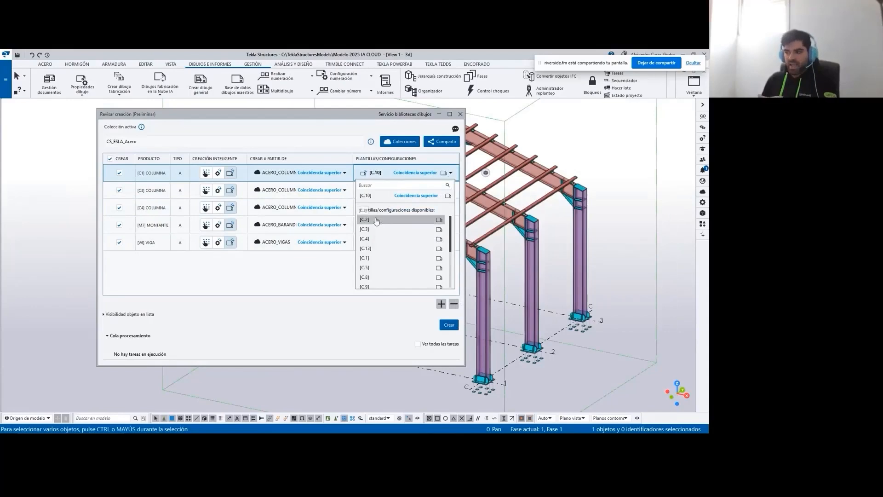
click(446, 184)
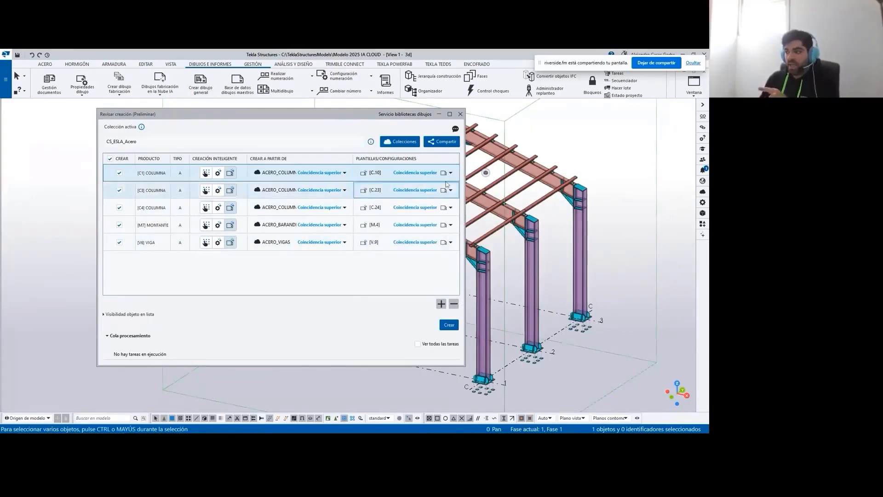
mouse_move(444, 175)
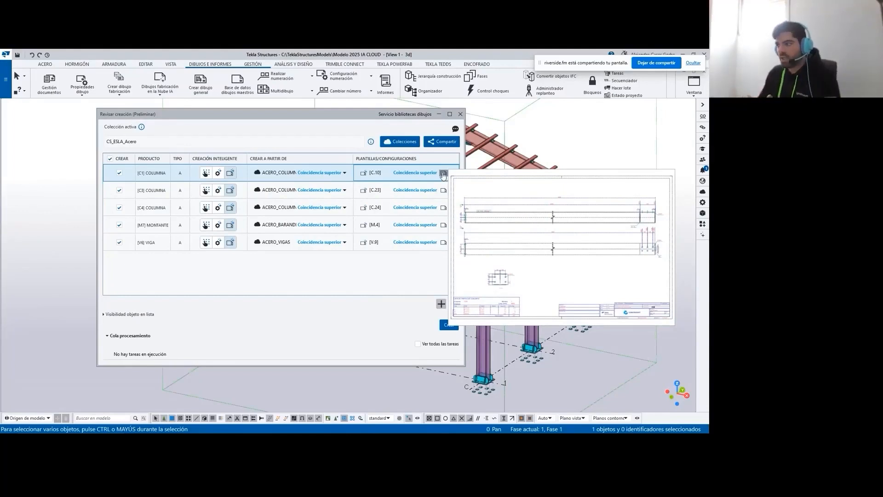
mouse_move(442, 193)
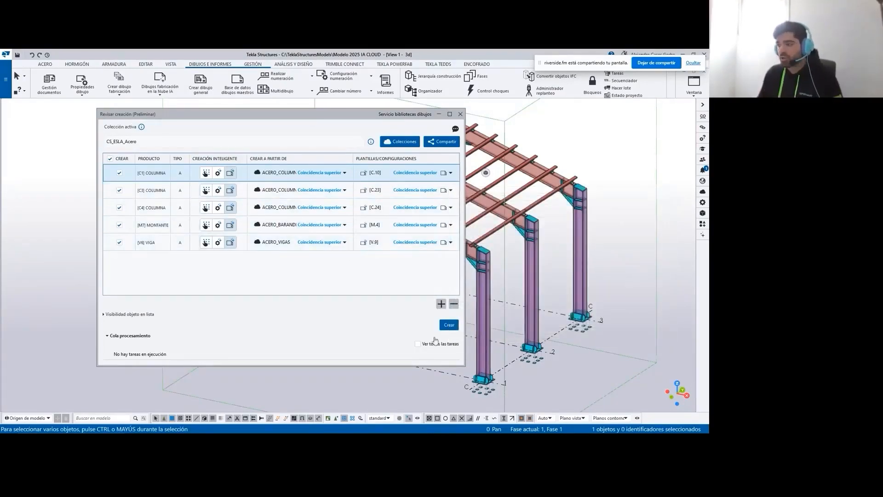
- Create the fabrication drawings for all checked products, minimize the review window and open the document manager
click(446, 325)
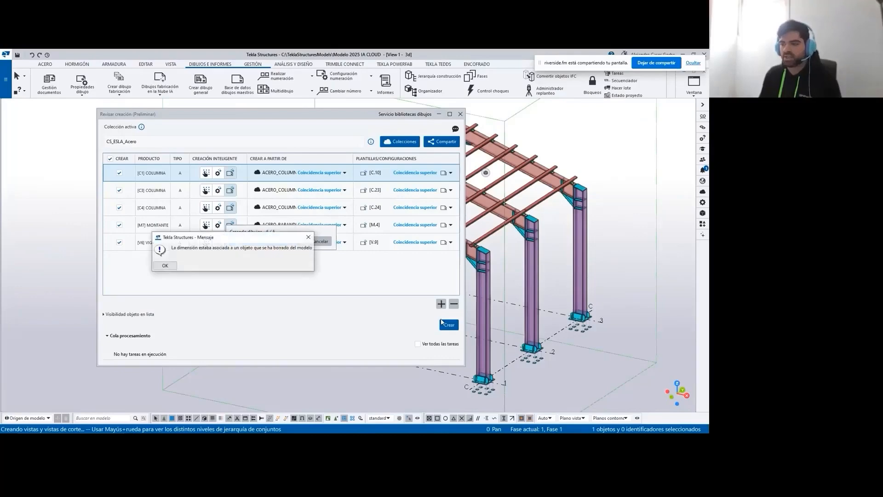
click(166, 266)
click(439, 113)
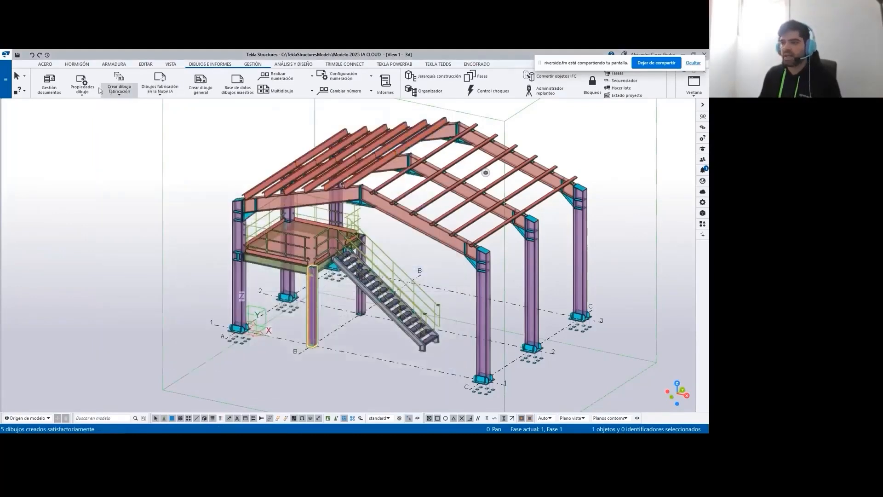
click(55, 85)
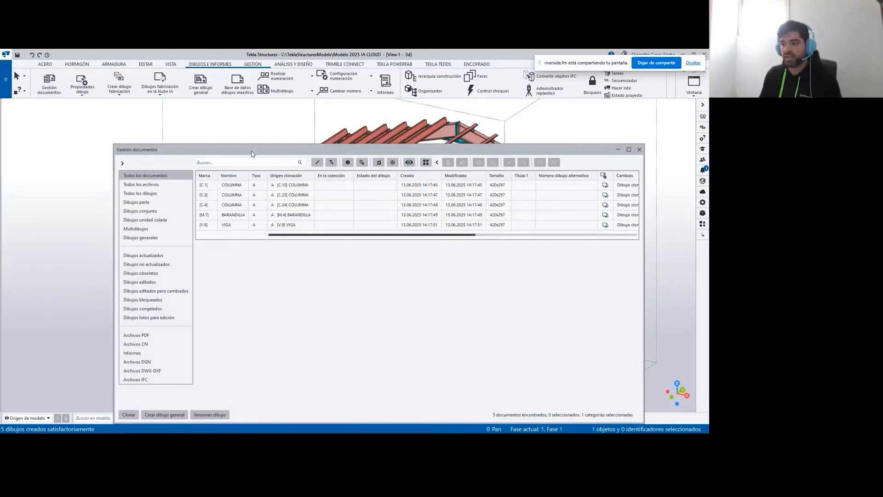
- Open the created C.1 column drawing from the document list
drag(251, 151, 183, 127)
click(165, 160)
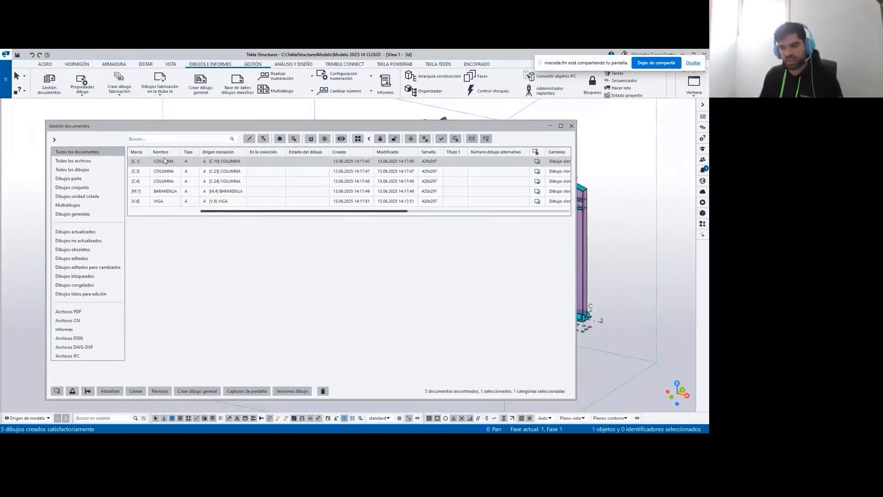
double_click(165, 162)
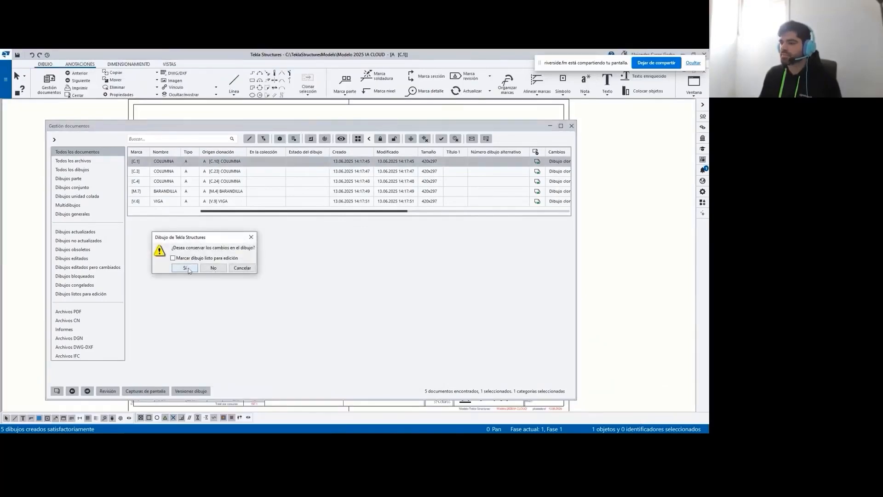
- Keep the C.1 drawing's changes and open the V.6 beam drawing for review
click(187, 269)
mouse_move(366, 127)
mouse_down()
mouse_move(386, 363)
mouse_move(392, 141)
mouse_move(412, 348)
mouse_move(411, 118)
mouse_move(382, 363)
mouse_move(398, 308)
mouse_up()
double_click(195, 217)
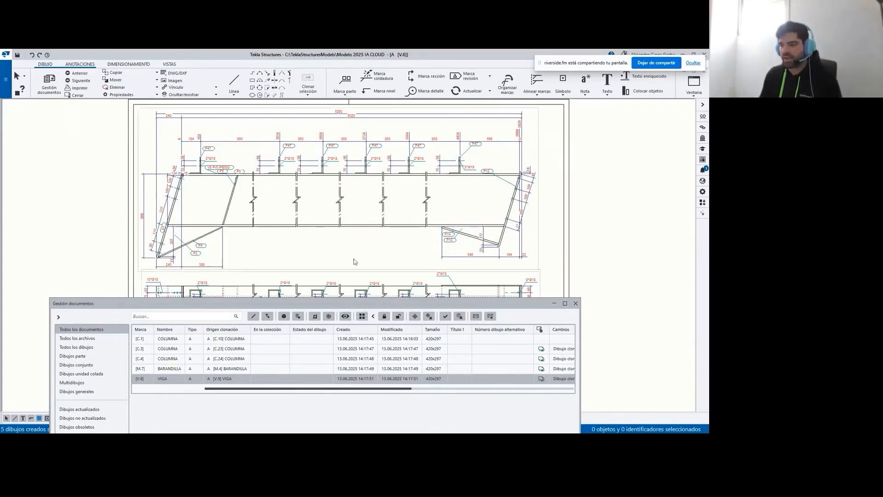
drag(284, 307, 289, 164)
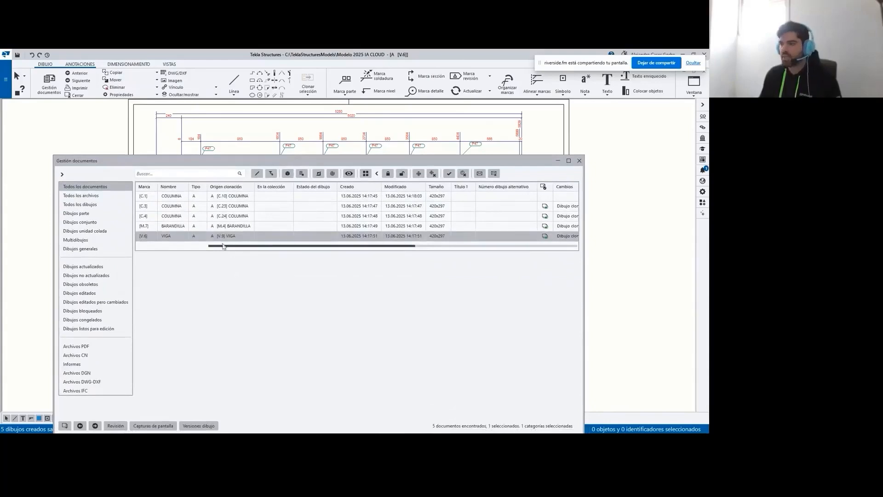
- Save the V.6 drawing while opening the M.7 railing drawing, and check the change status of the listed drawings
double_click(230, 226)
click(185, 267)
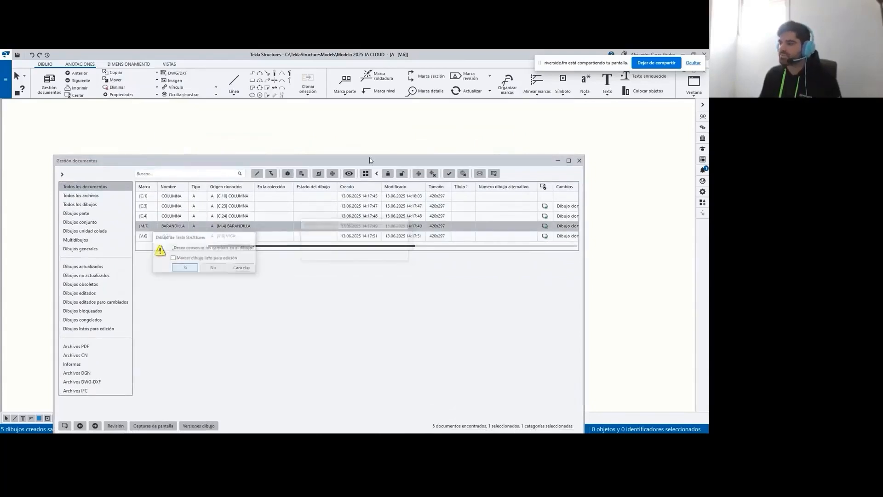
mouse_move(361, 165)
mouse_down()
mouse_move(372, 385)
mouse_move(374, 125)
mouse_up()
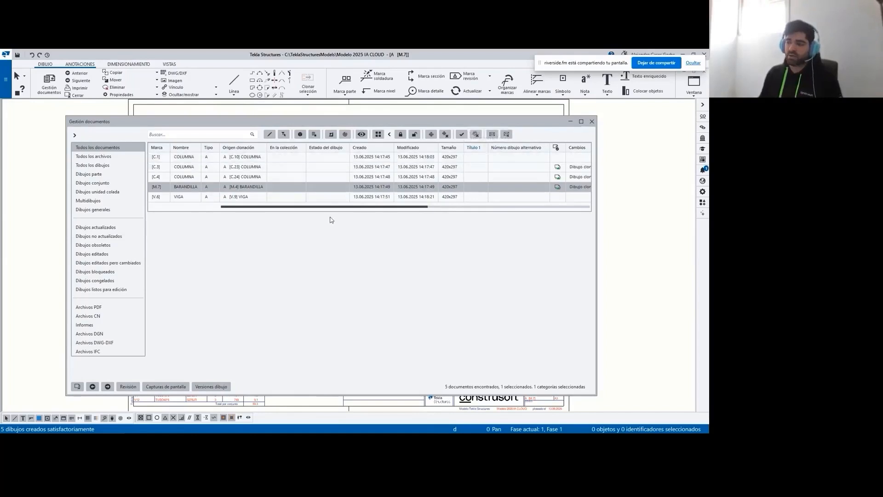
drag(337, 208, 409, 208)
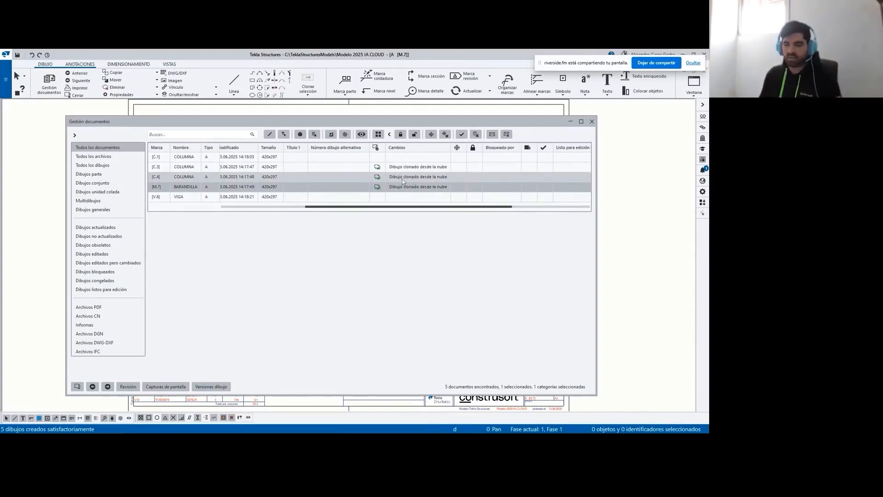
- Close the document manager and the M.7 railing drawing, keeping its changes
click(592, 121)
click(85, 97)
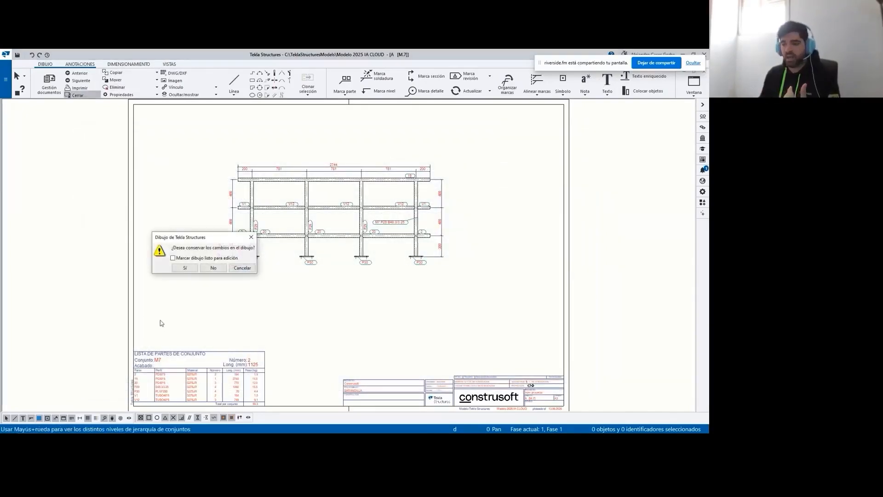
click(183, 269)
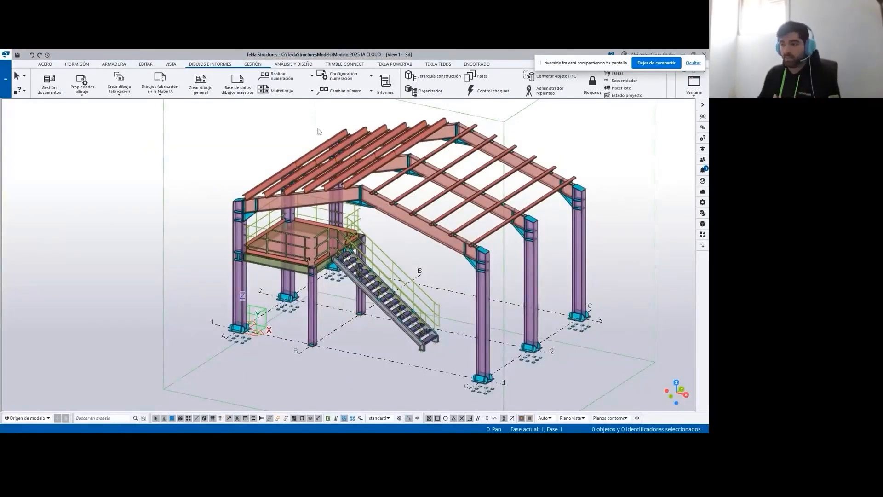
- View the drawing libraries of the active CS_ESLA_Acero cloud collection, and close the collection and creation review windows
click(160, 82)
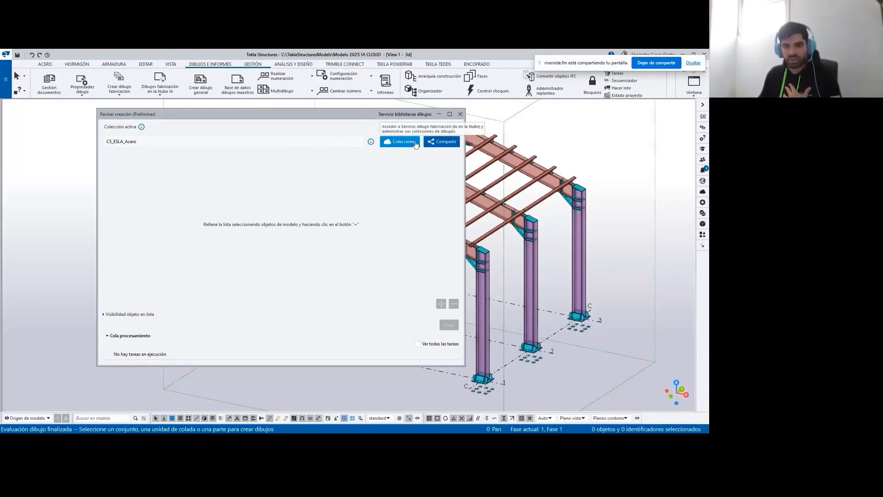
click(415, 144)
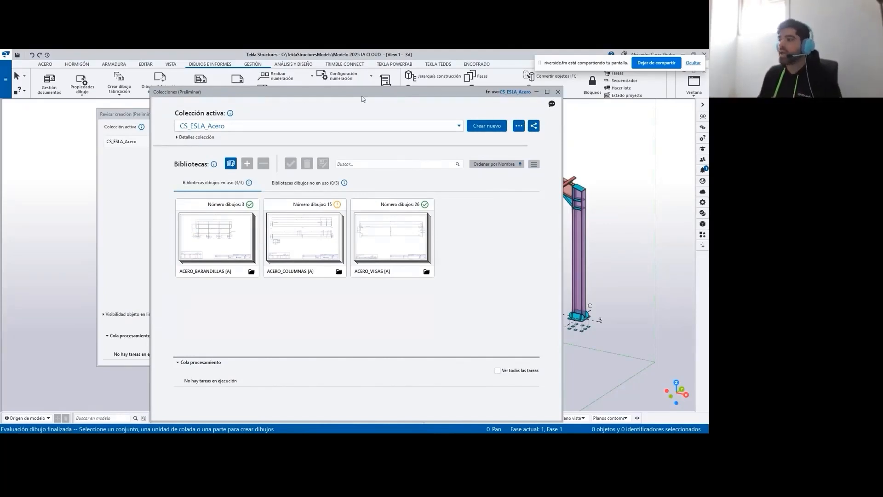
drag(364, 97, 352, 79)
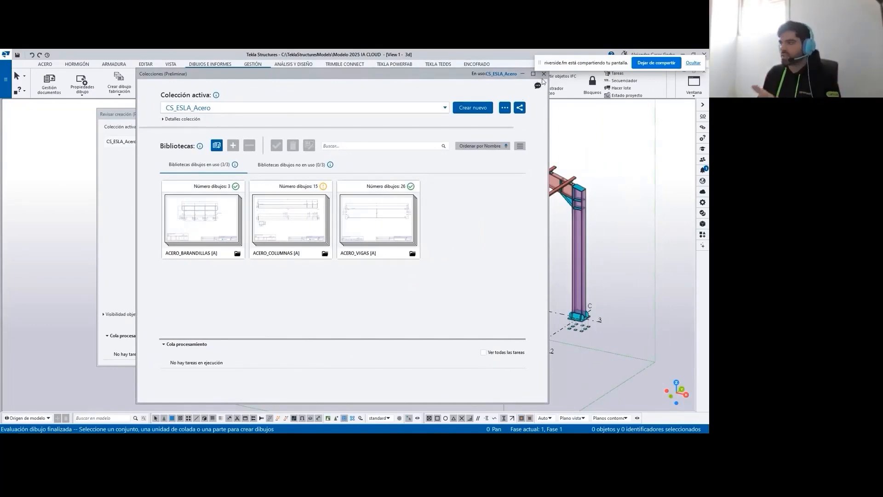
drag(437, 75, 341, 89)
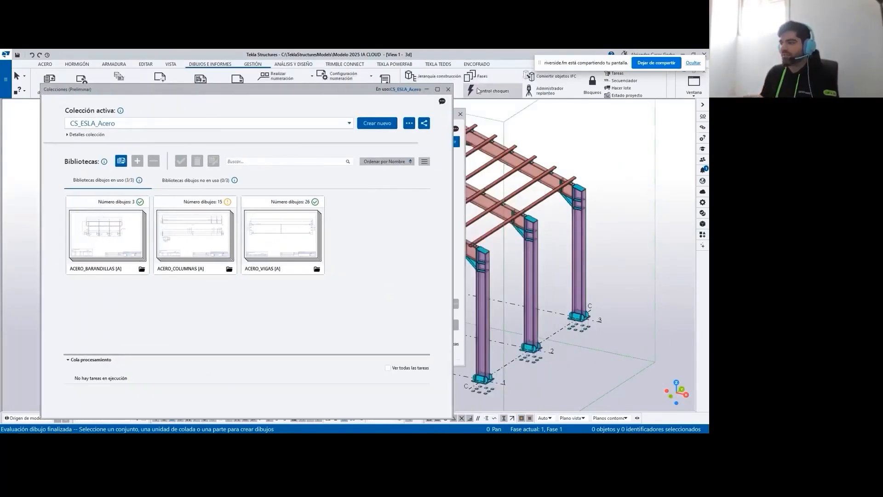
click(447, 88)
click(461, 117)
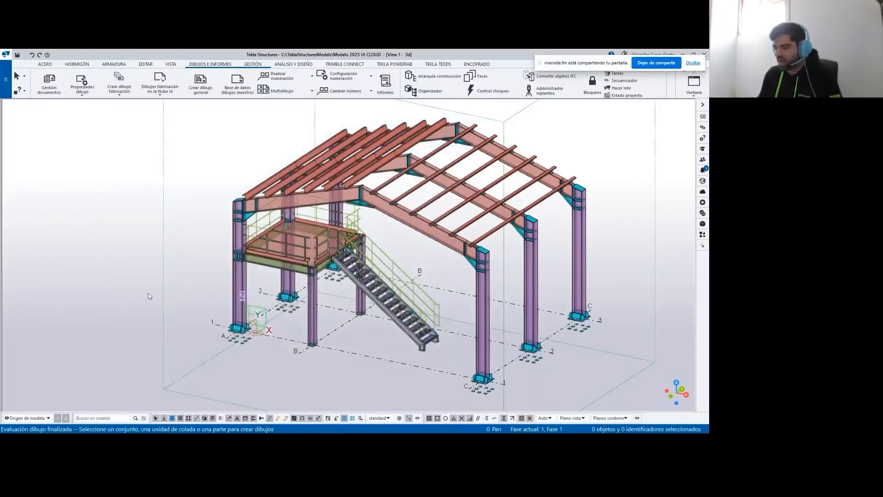
- Switch to the DIBUJOS ACERO model and check in the document manager which drawings belong to the collection
mouse_move(441, 440)
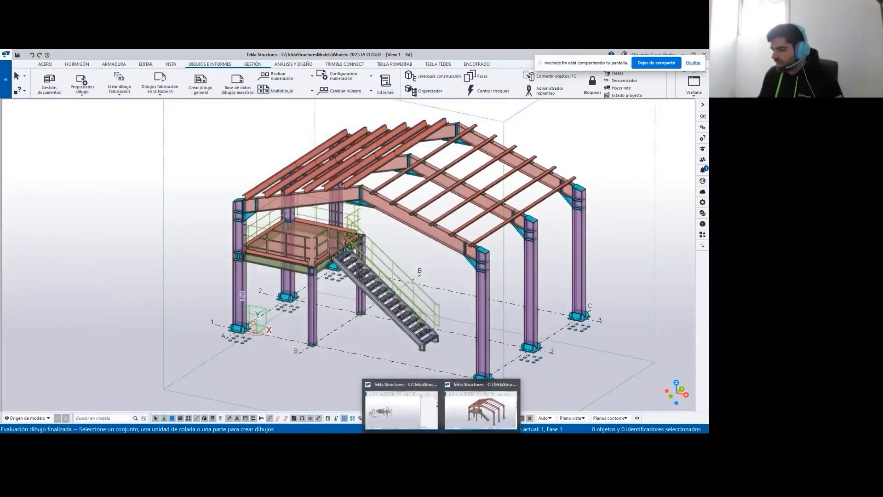
click(401, 410)
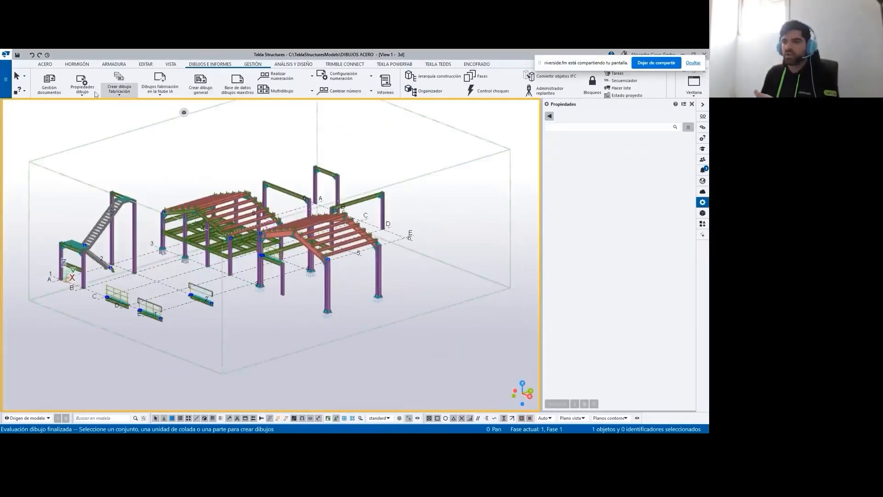
click(49, 83)
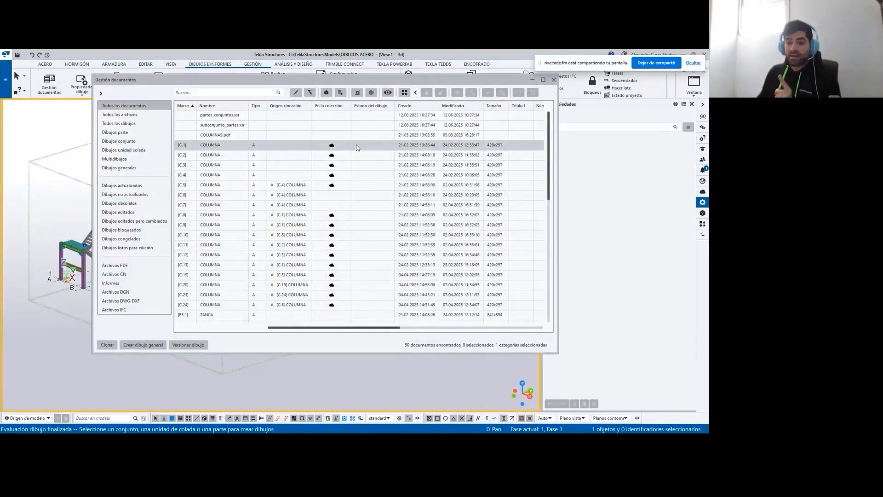
drag(350, 83, 491, 119)
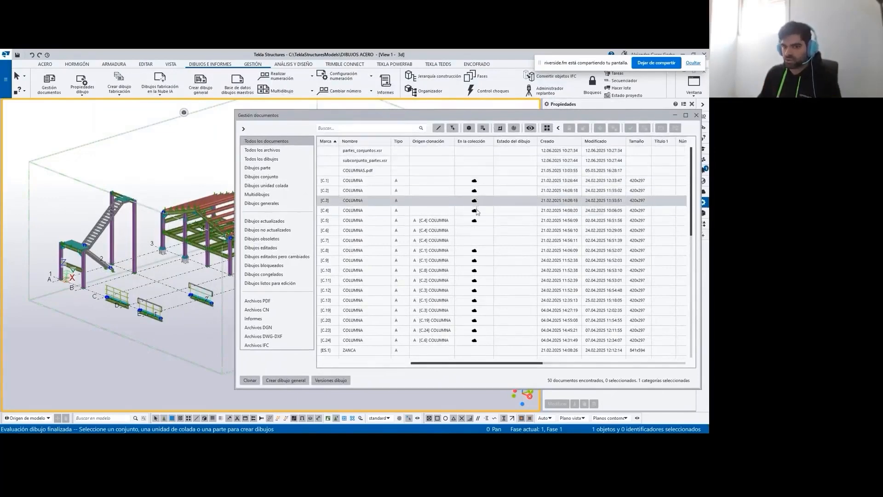
mouse_move(474, 224)
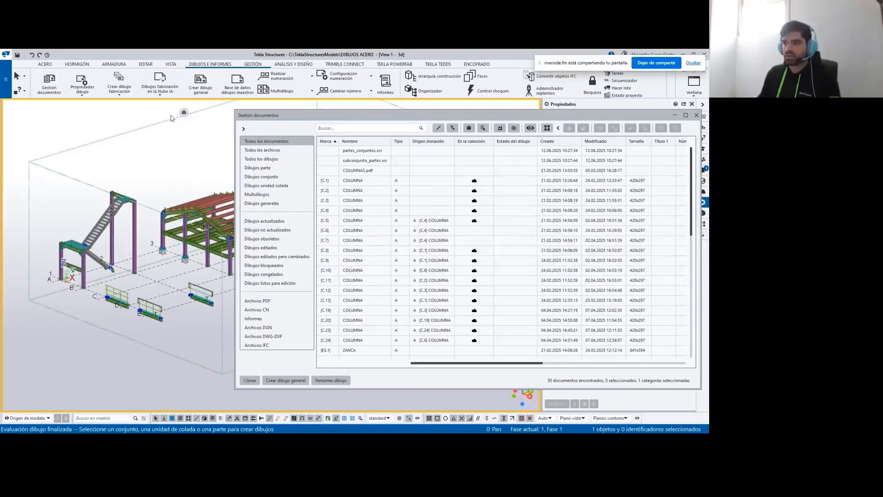
- Open the CS_ESLA_Acero cloud collection in this model and place its window beside the document list
click(159, 80)
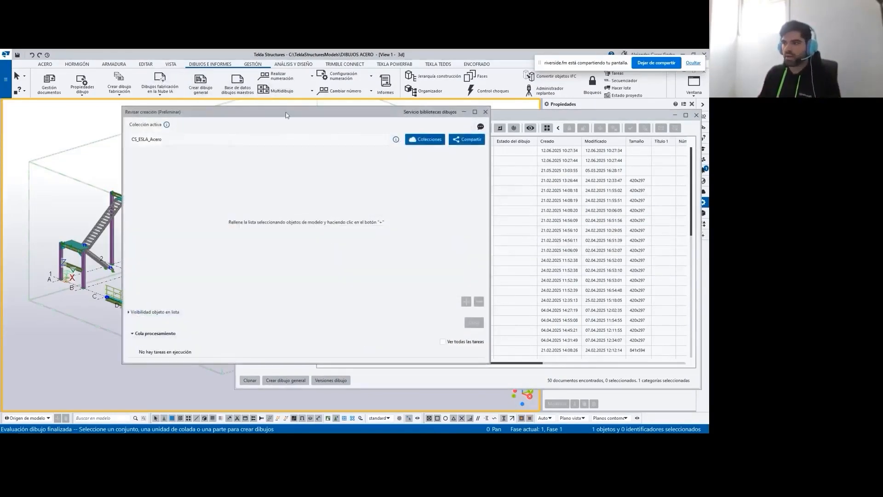
drag(287, 115, 177, 124)
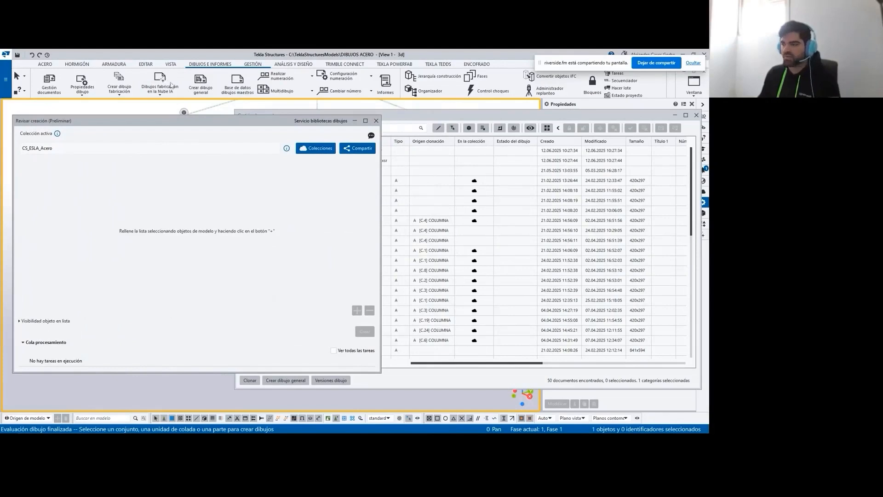
click(321, 149)
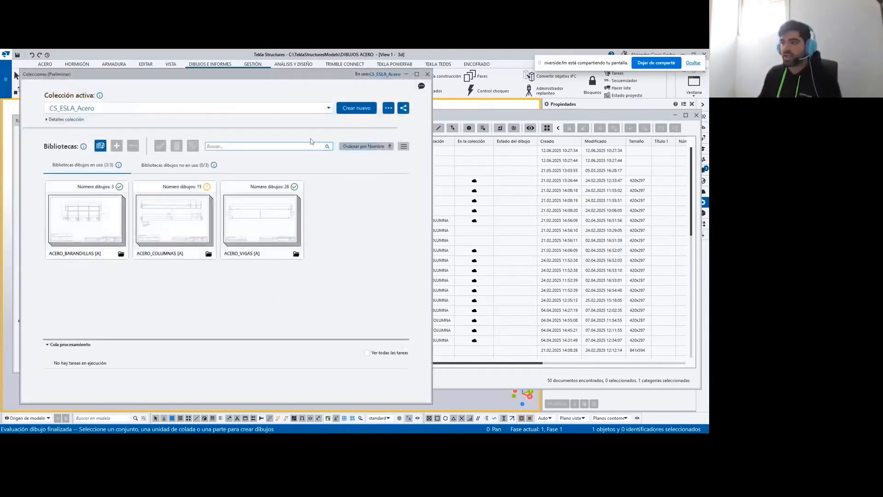
drag(297, 77, 267, 82)
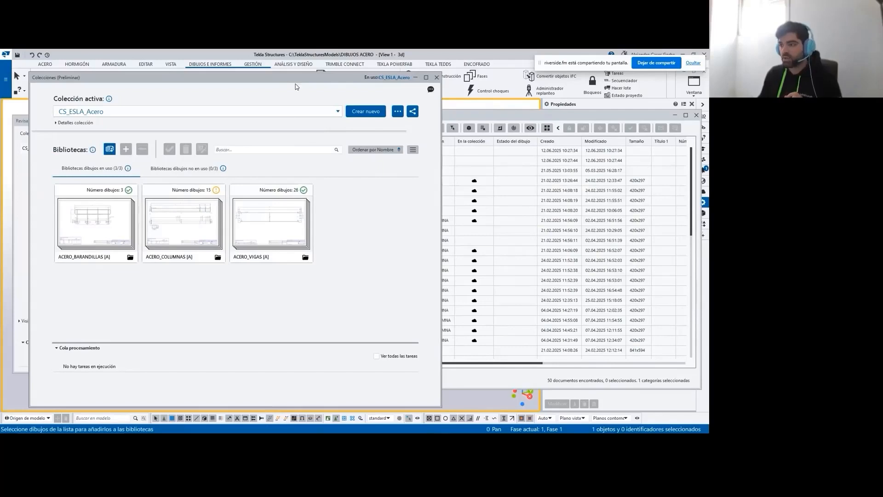
drag(297, 81, 285, 82)
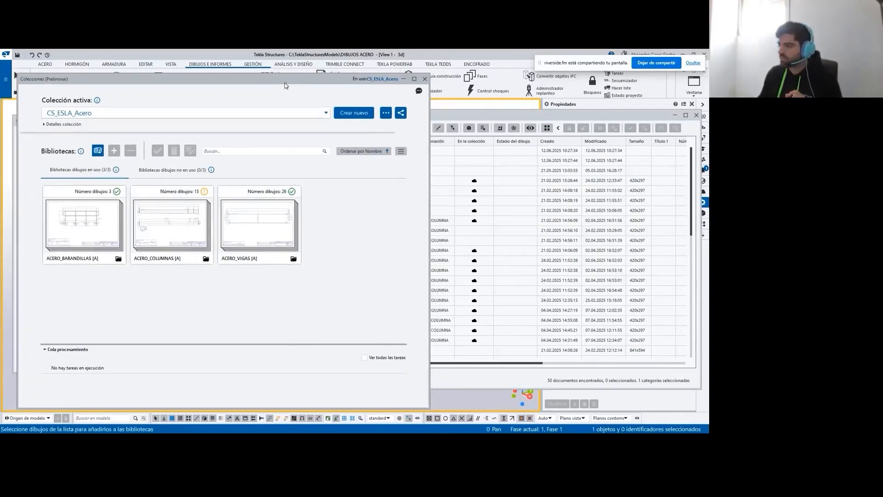
- Add the C.6 column drawing to the CS_ESLA_Acero collection and open its classification review
click(482, 233)
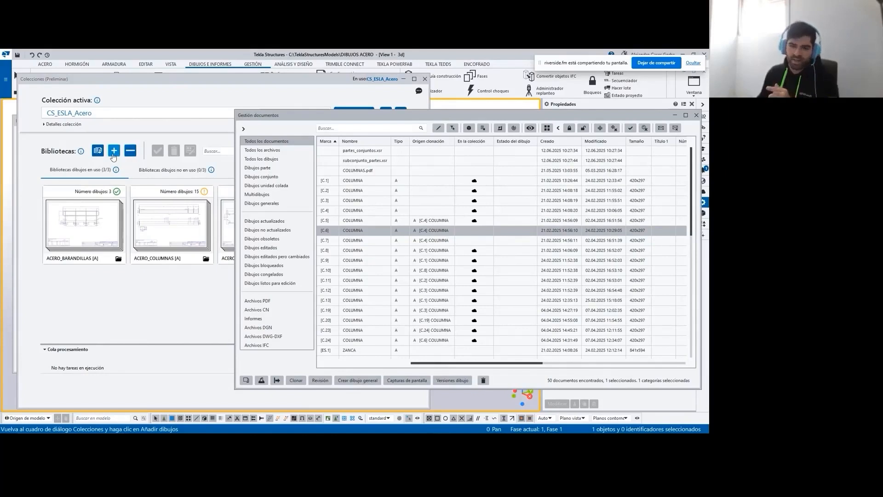
click(115, 153)
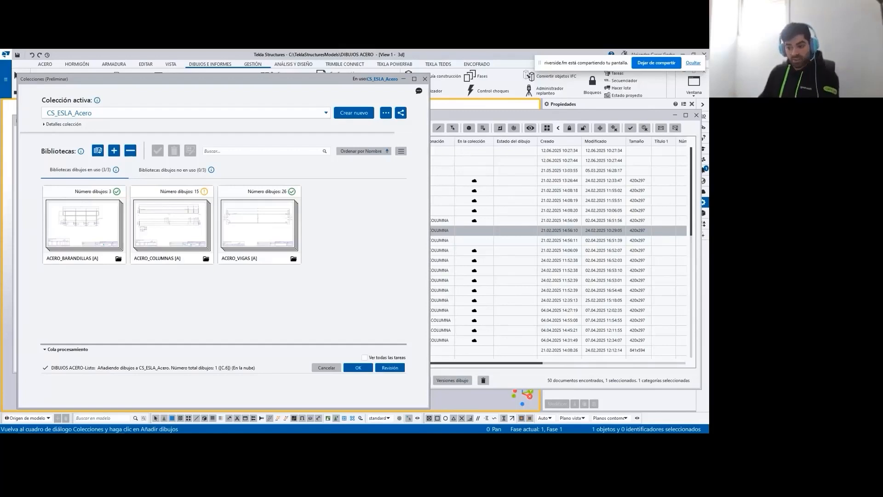
click(389, 368)
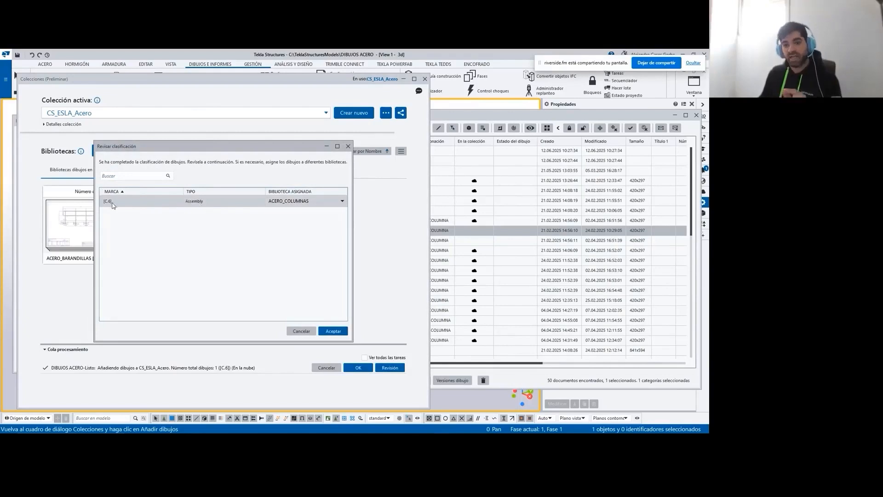
- Define a new library named PRUEBA for the C.6 drawing and accept the classification
click(329, 201)
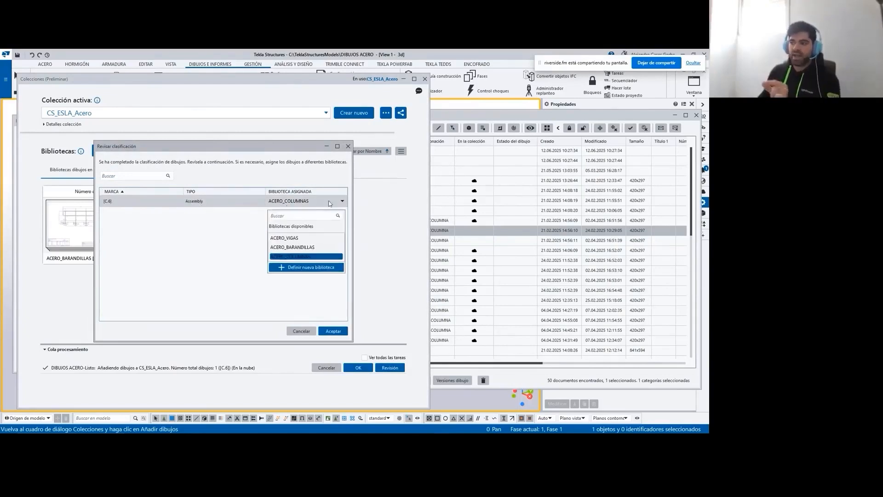
click(305, 268)
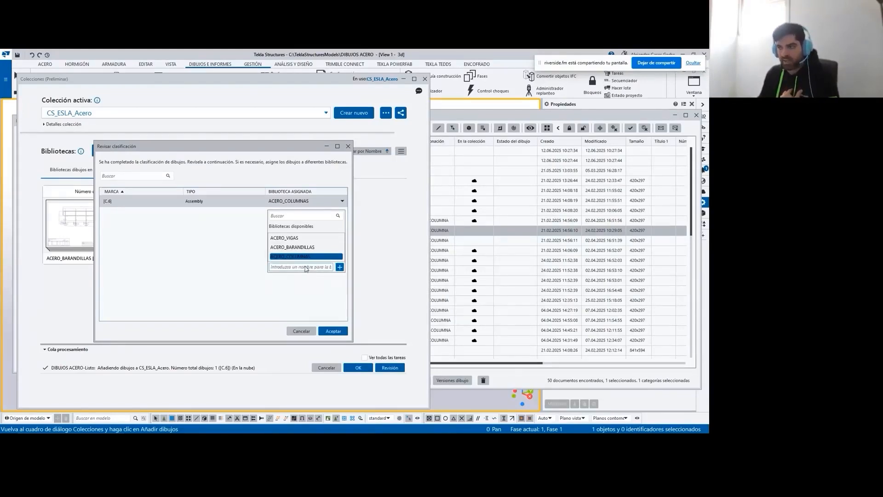
click(294, 268)
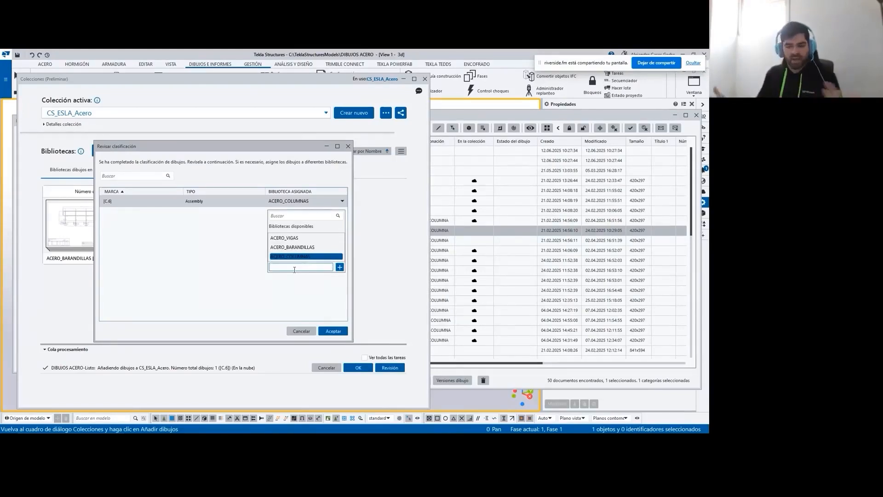
text(PRUEBA)
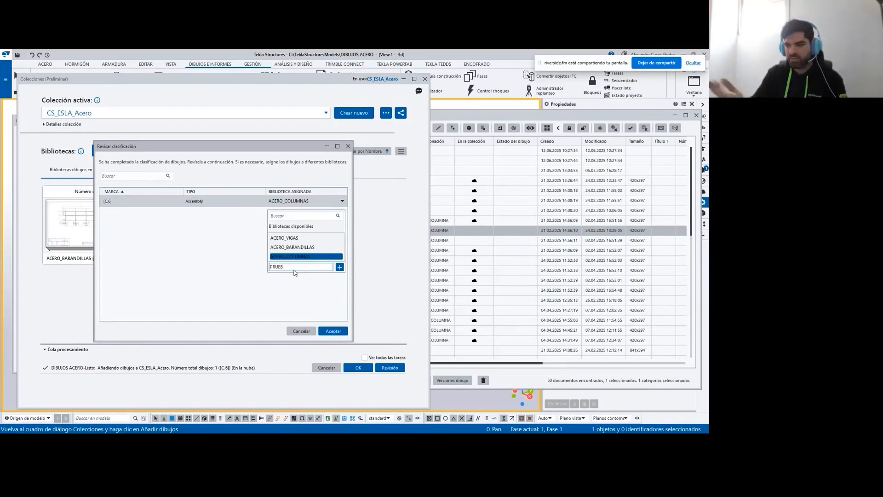
click(340, 267)
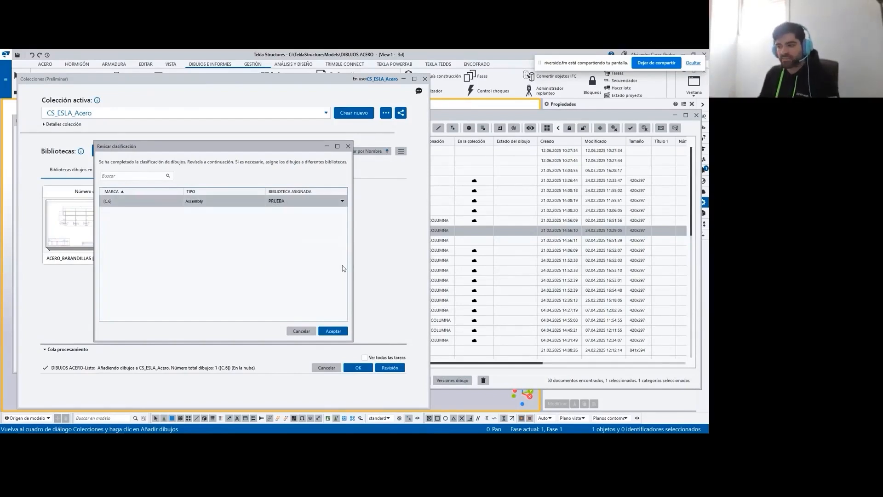
click(333, 332)
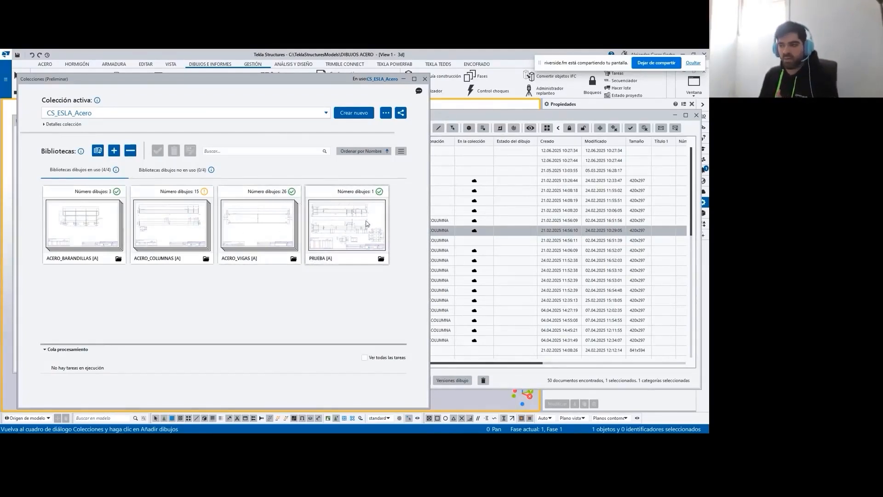
- Open the properties of the PRUEBA library and expand its drawing list
click(381, 259)
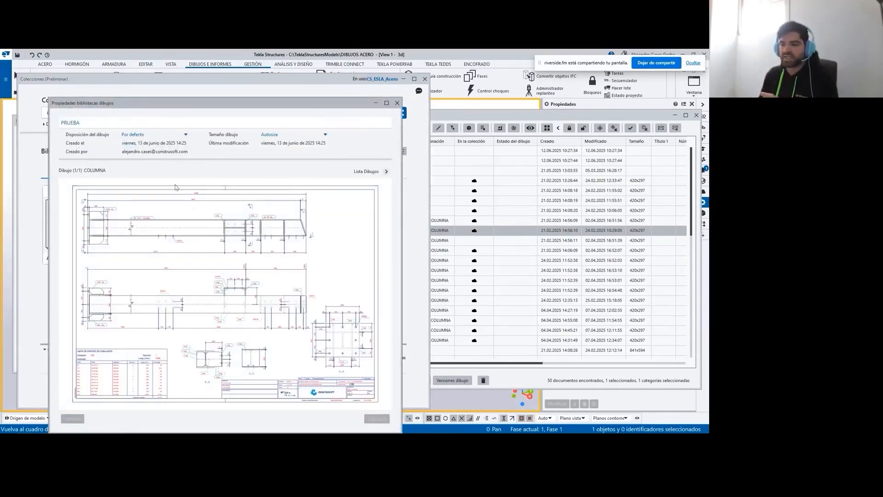
click(386, 171)
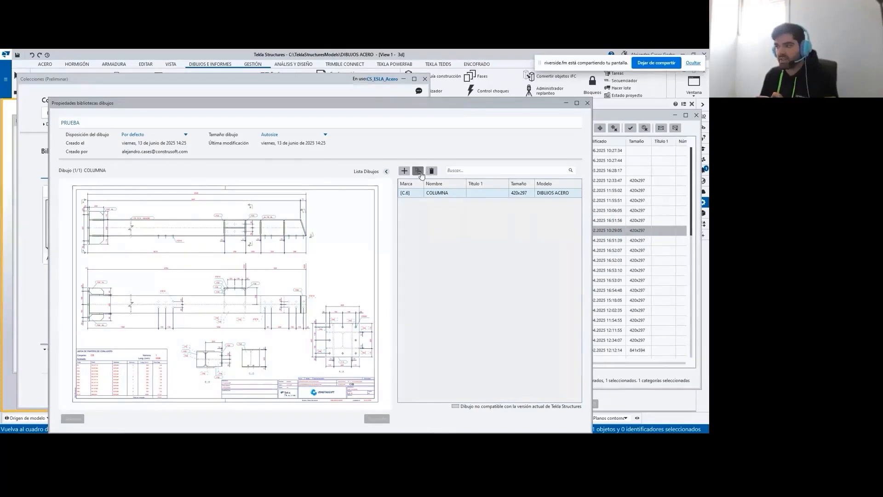
- Move the C.6 COLUMNA drawing from the PRUEBA library to the ACERO_COLUMNAS library
click(418, 171)
click(299, 221)
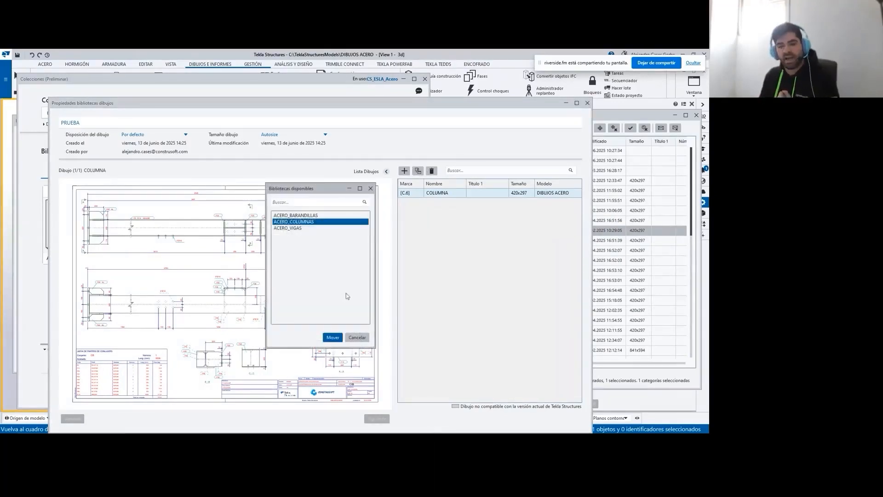
click(333, 337)
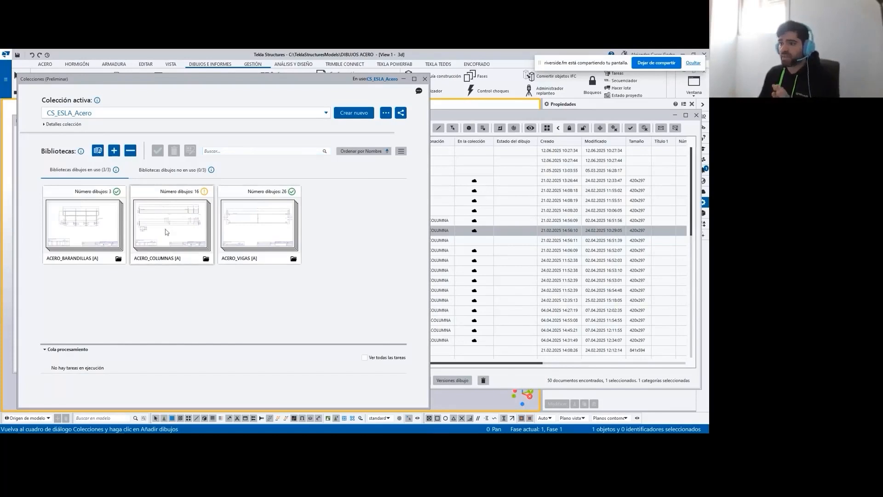
- Minimize the collections window and close the document list and the creation review window to clear the model view
click(403, 80)
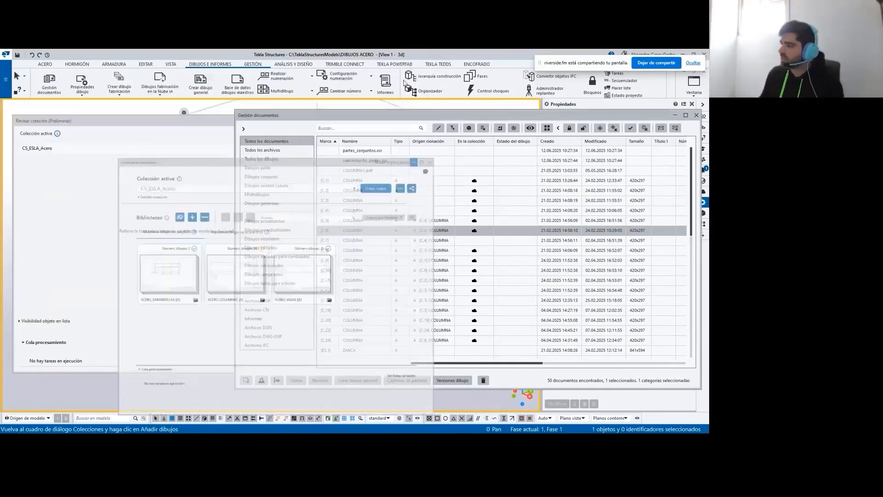
click(696, 116)
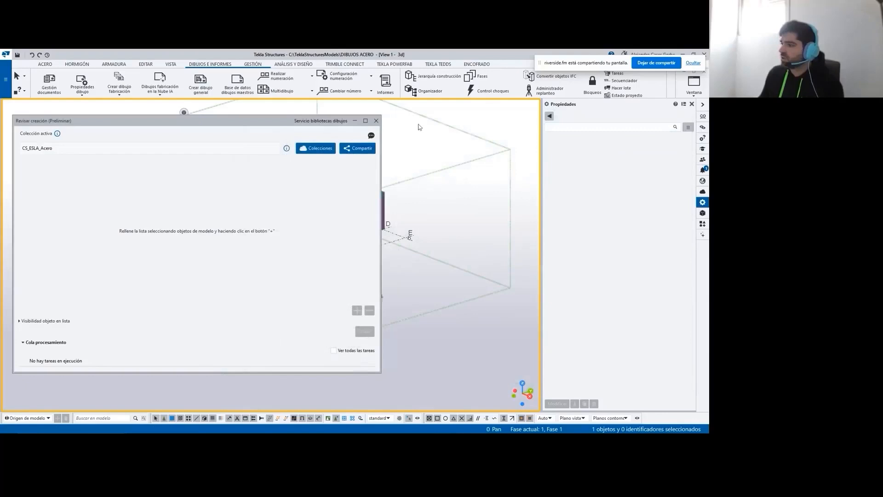
click(376, 120)
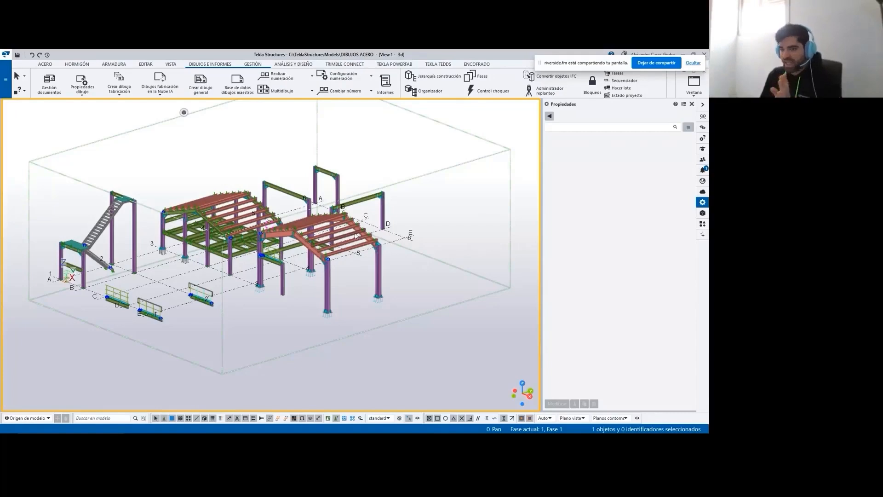
- Open Trimble Assistant for Tekla and read the saved chat about creating a custom component
click(702, 238)
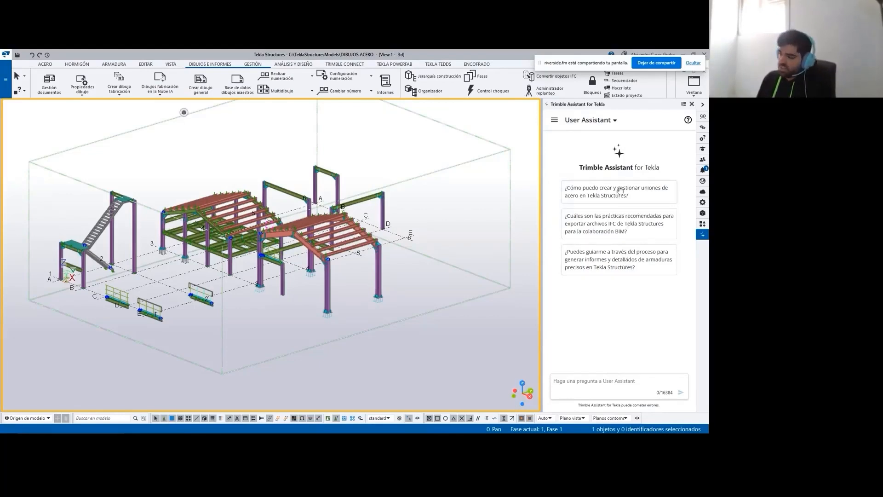
click(554, 121)
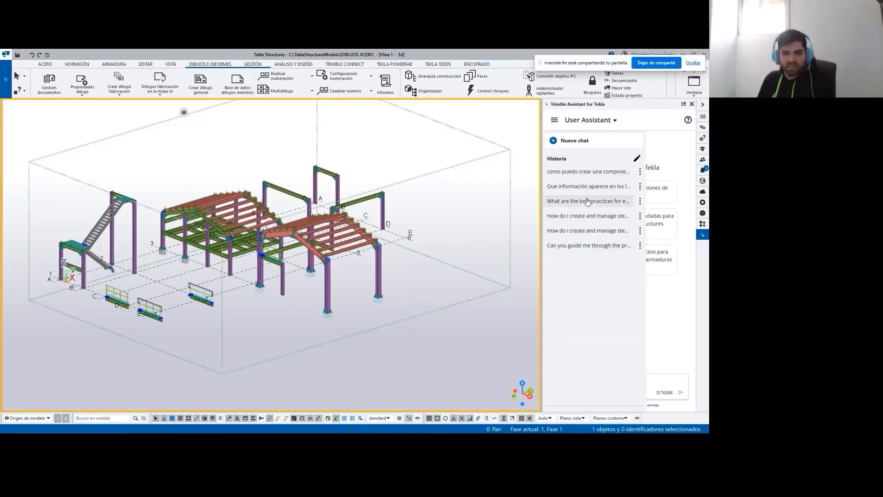
click(587, 171)
scroll(608, 260, up, 6)
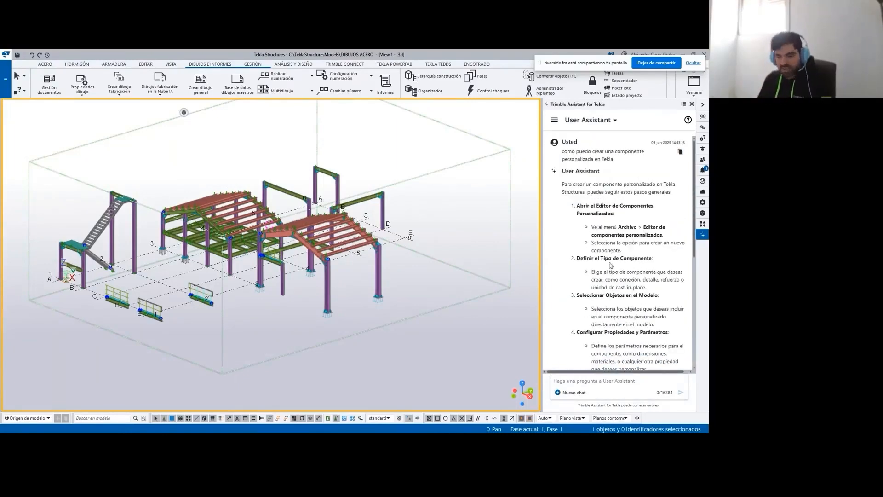
scroll(610, 262, down, 5)
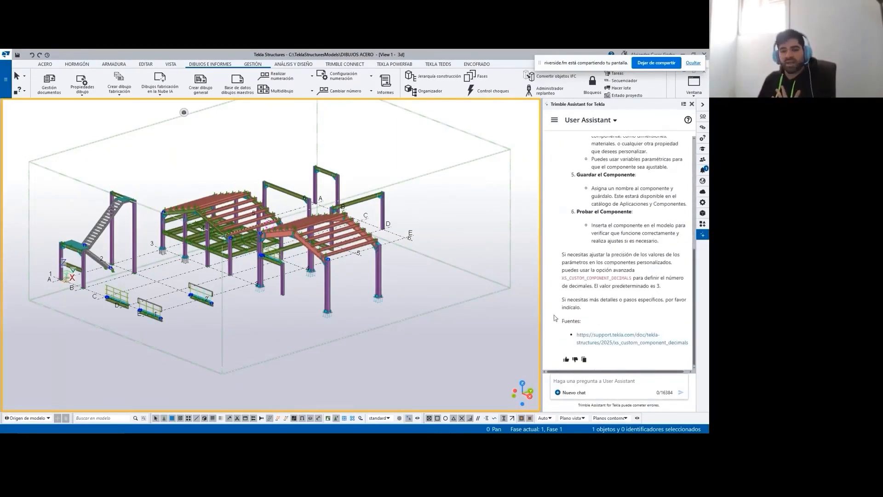
scroll(590, 299, up, 3)
scroll(590, 299, up, 2)
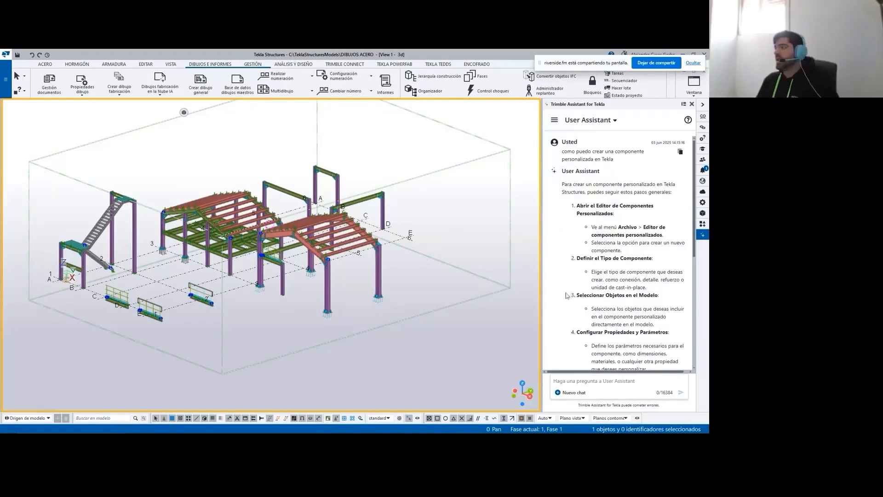
- Switch the assistant to Developer Assistant and delete all structural objects from the model, leaving the grid
click(603, 125)
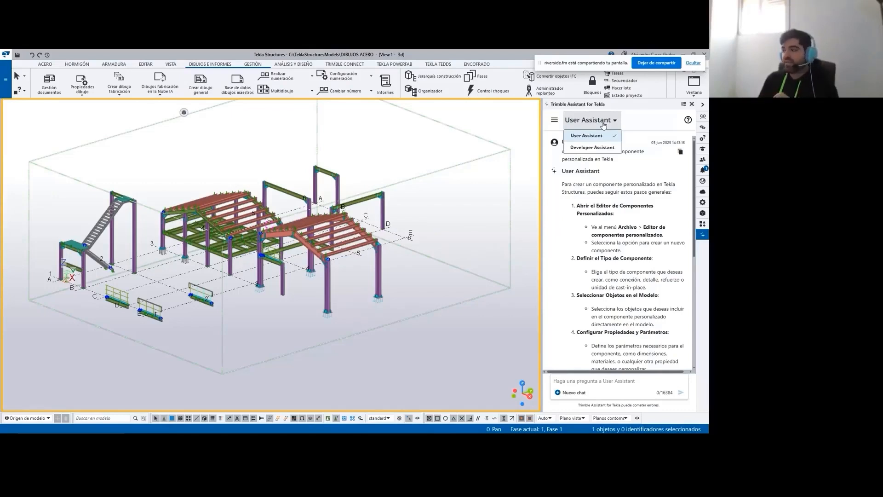
click(593, 148)
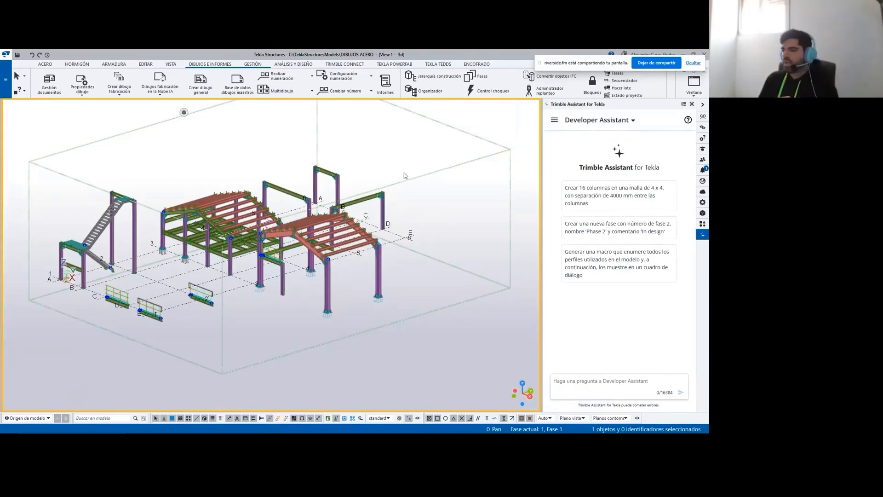
drag(427, 144, 53, 368)
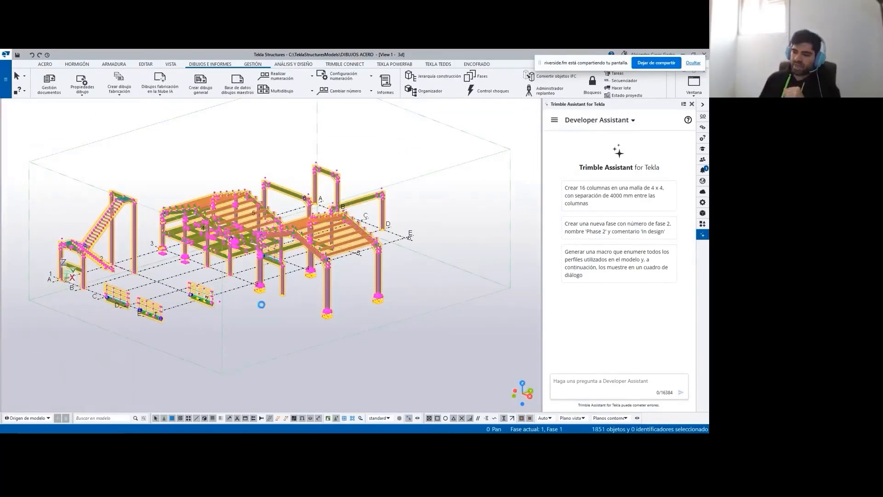
key(Delete)
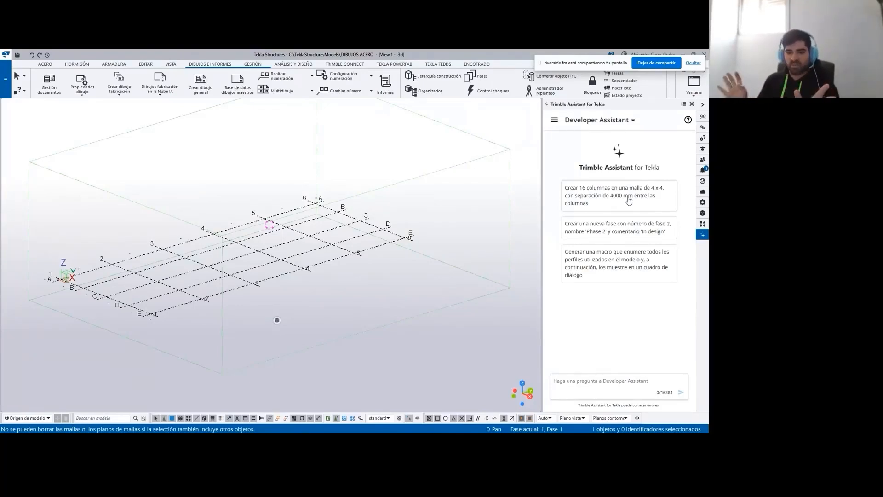
- Ask the Developer Assistant for code creating 16 columns in a 4 x 4 grid with 4000 mm spacing, and widen its pane
click(620, 197)
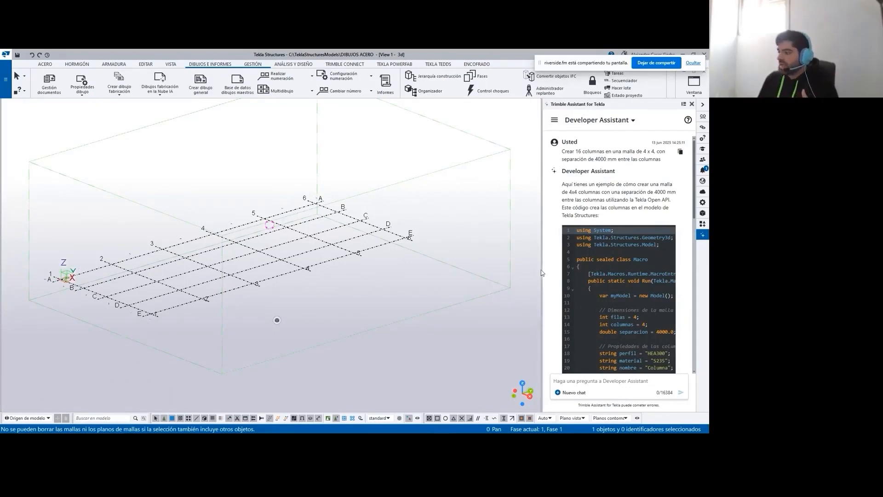
drag(542, 268, 434, 268)
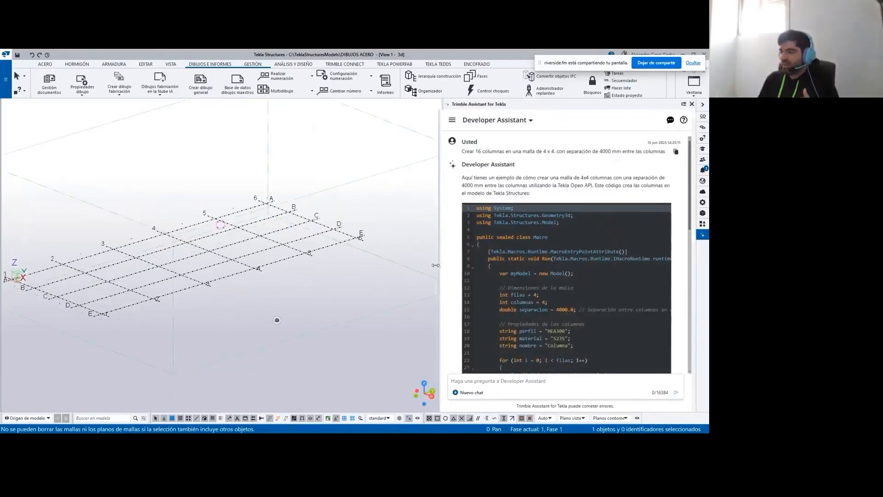
scroll(627, 226, down, 6)
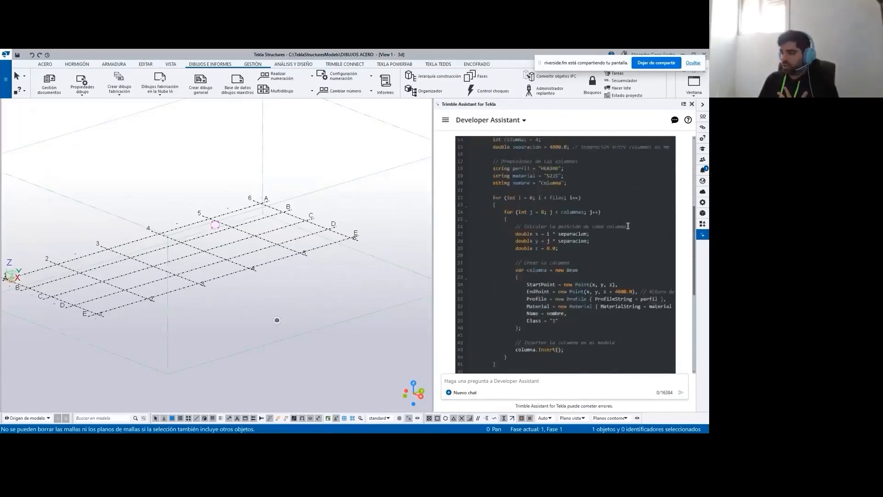
scroll(628, 228, up, 2)
scroll(628, 228, down, 3)
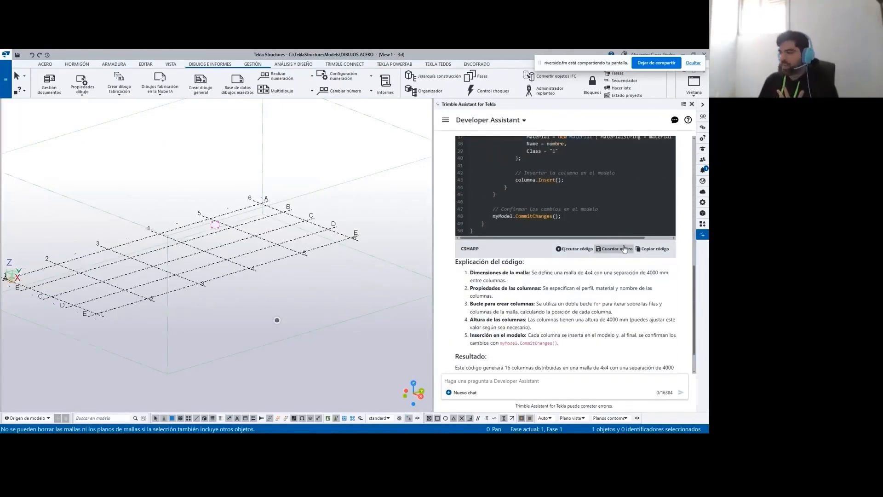
- Run the generated column code in the model and inspect the new columns in the 3D view
click(575, 248)
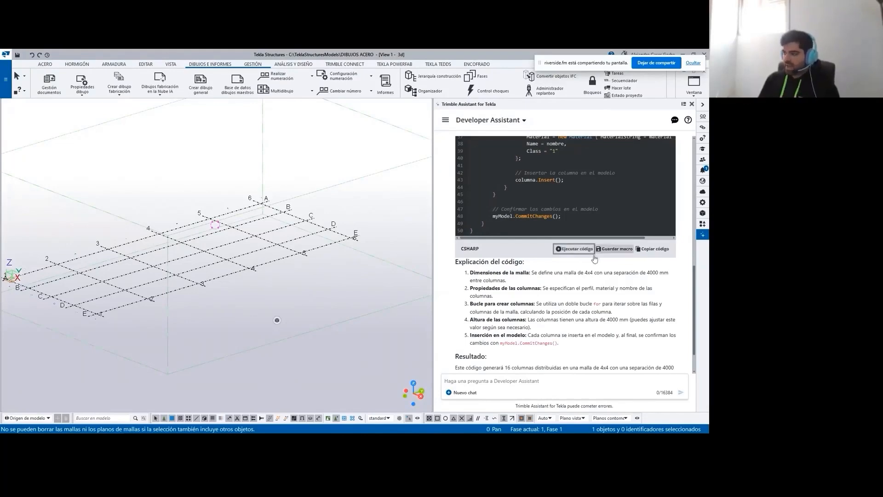
scroll(580, 262, down, 1)
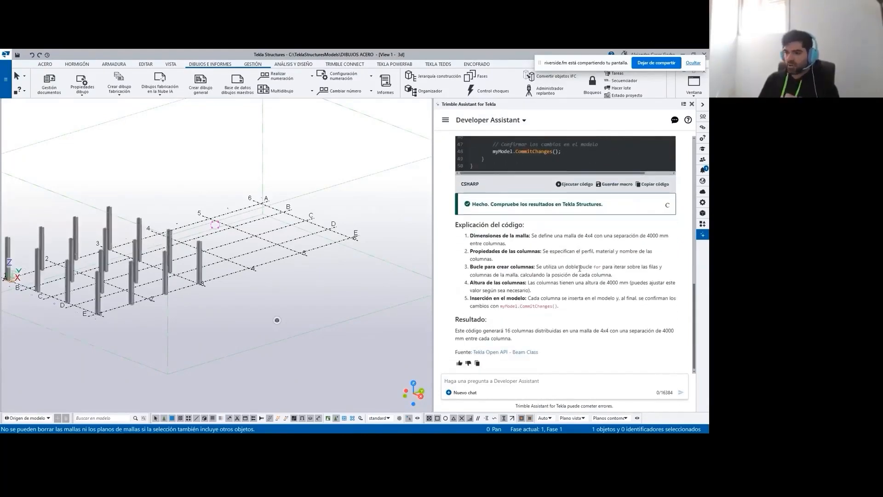
middle_drag(75, 294, 132, 284)
scroll(133, 284, up, 4)
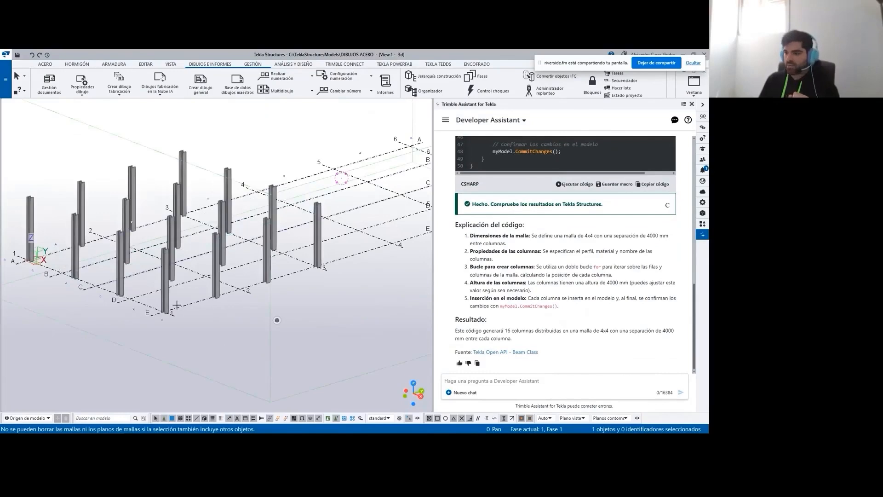
mouse_move(265, 304)
ctrl+middle_down()
mouse_move(290, 303)
mouse_move(272, 289)
ctrl+middle_up()
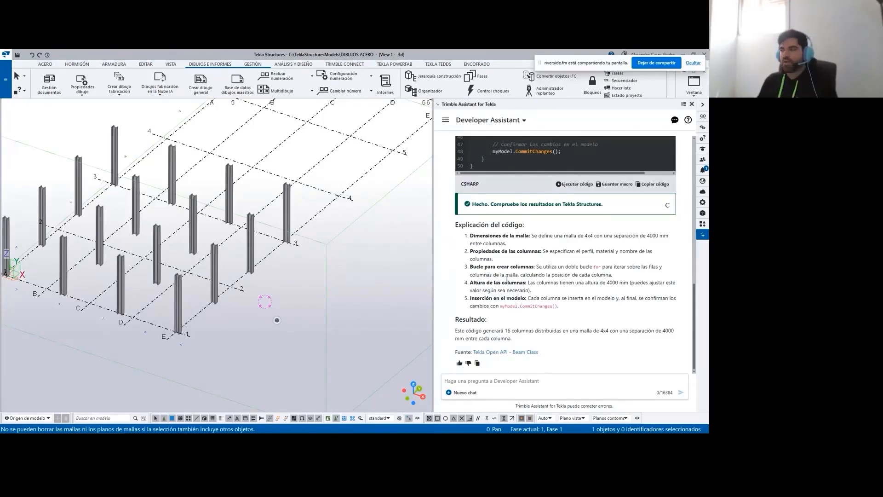
- Review the generated macro's grid dimensions, column properties and insertion loop, together with the assistant's explanation of the code
scroll(507, 278, up, 10)
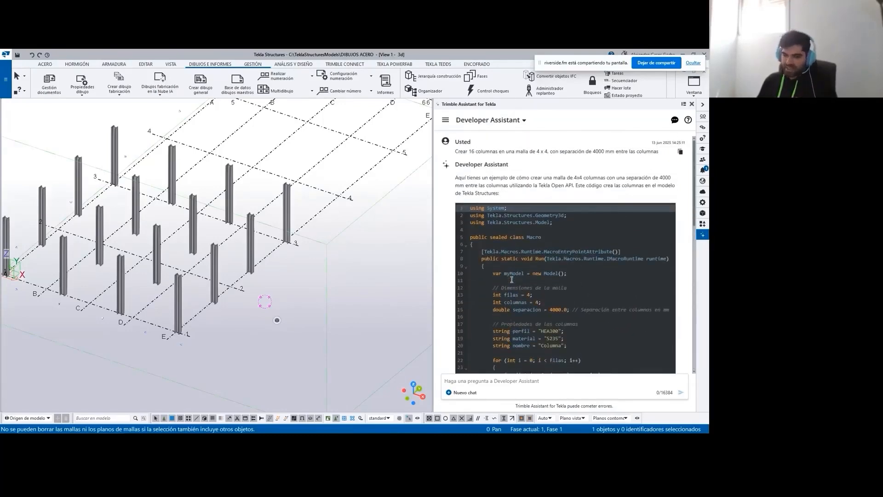
scroll(511, 279, down, 10)
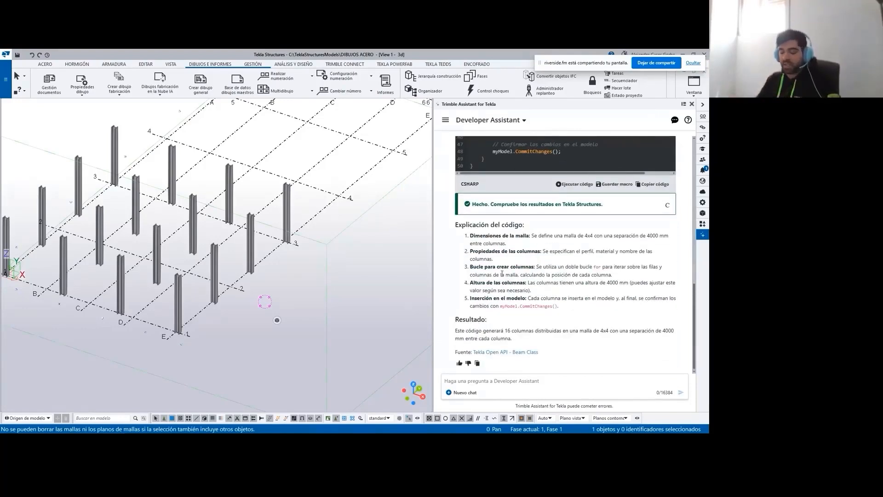
scroll(518, 274, up, 5)
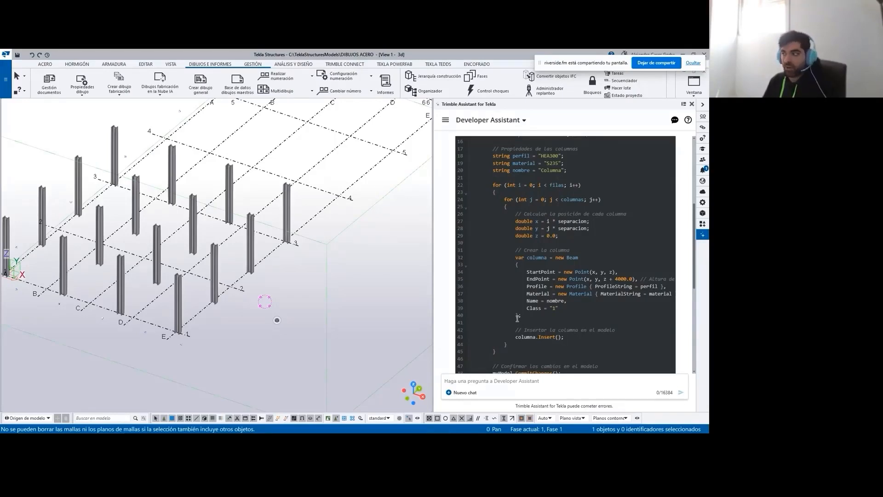
scroll(558, 286, up, 4)
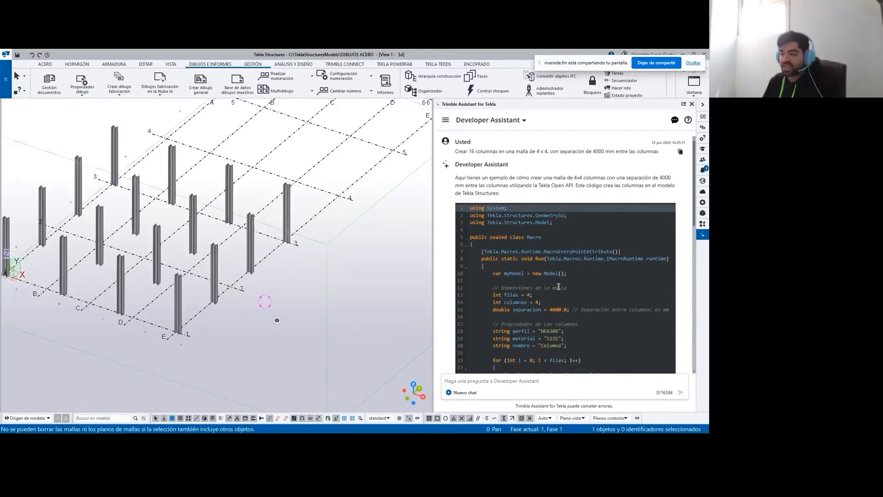
scroll(558, 287, down, 6)
scroll(558, 287, down, 2)
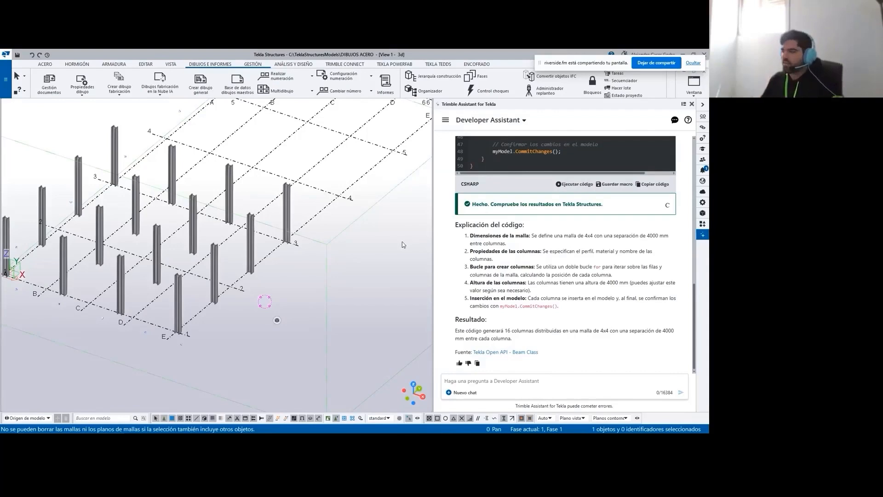
scroll(543, 182, up, 3)
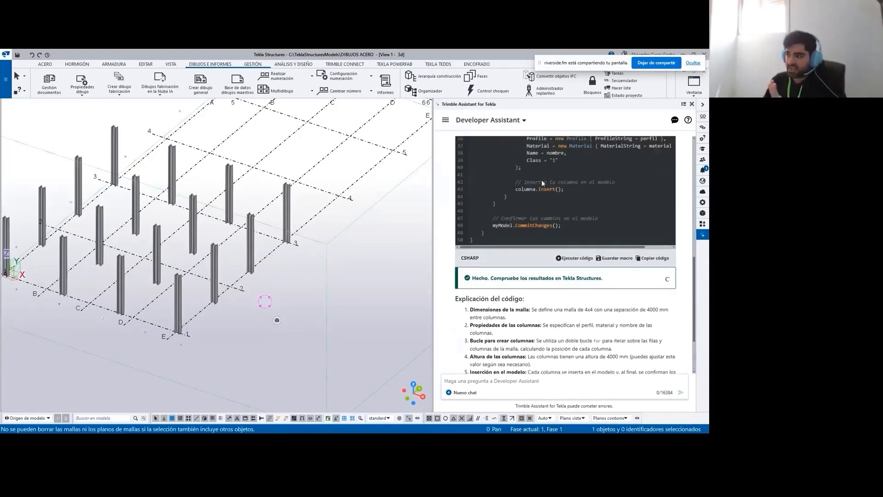
scroll(565, 181, up, 2)
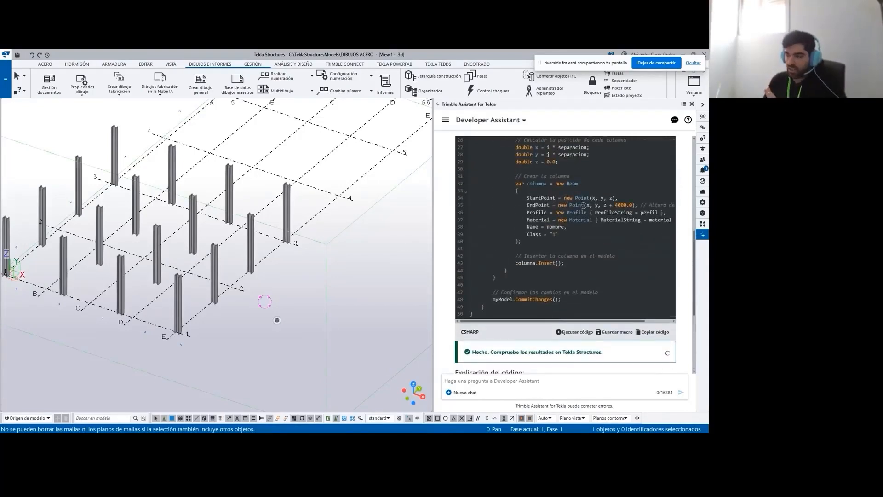
scroll(583, 205, down, 2)
scroll(578, 254, down, 2)
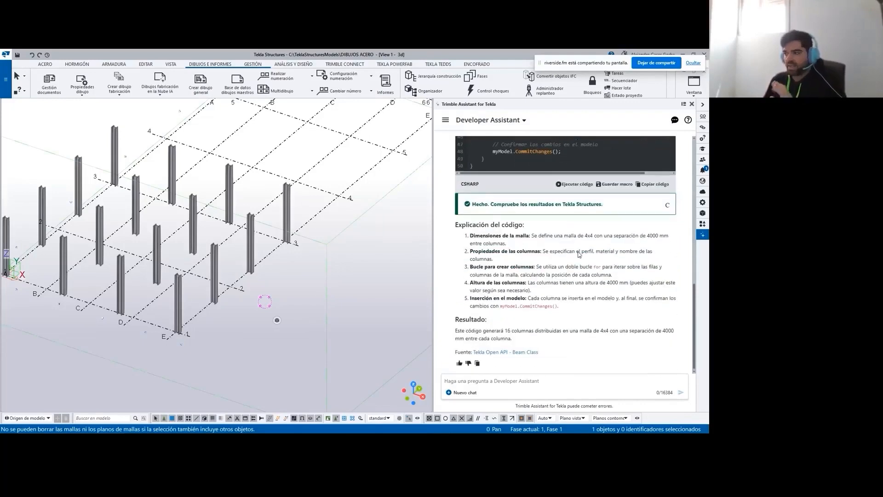